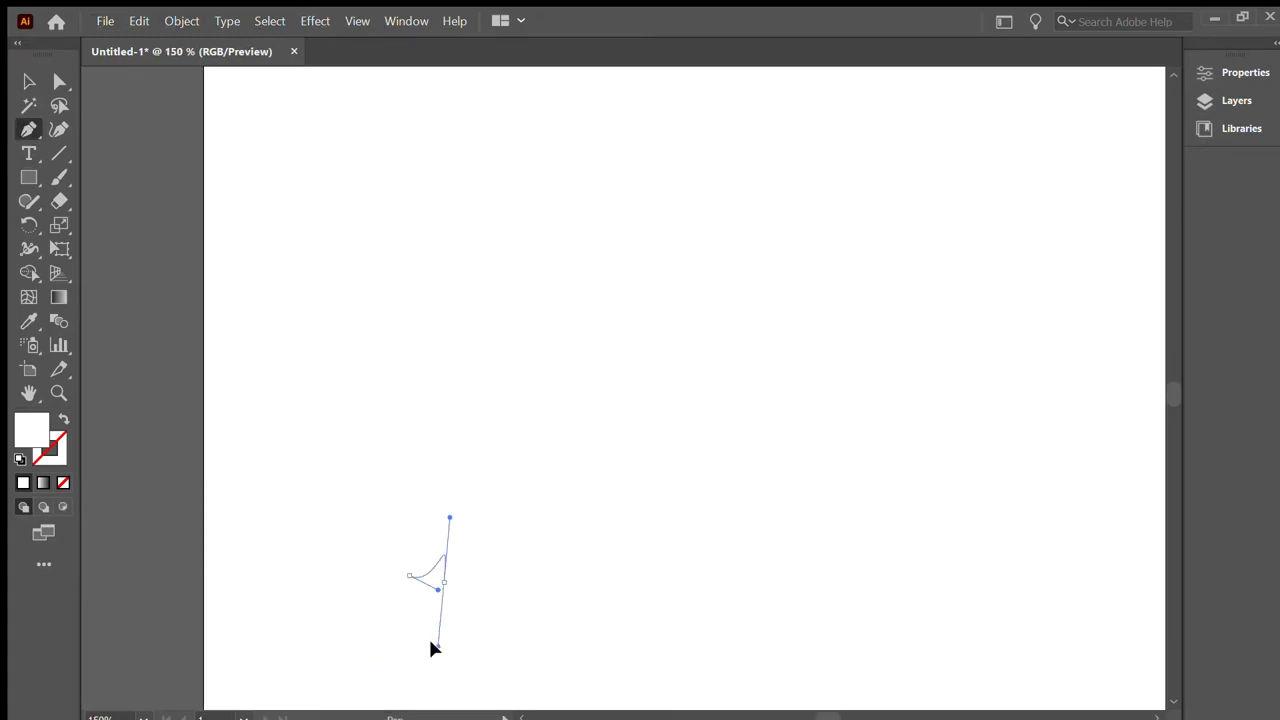
- Draw a wavy open ridge path of smooth curved points across the artboard, redrawing one bad curve
drag(472, 560, 481, 608)
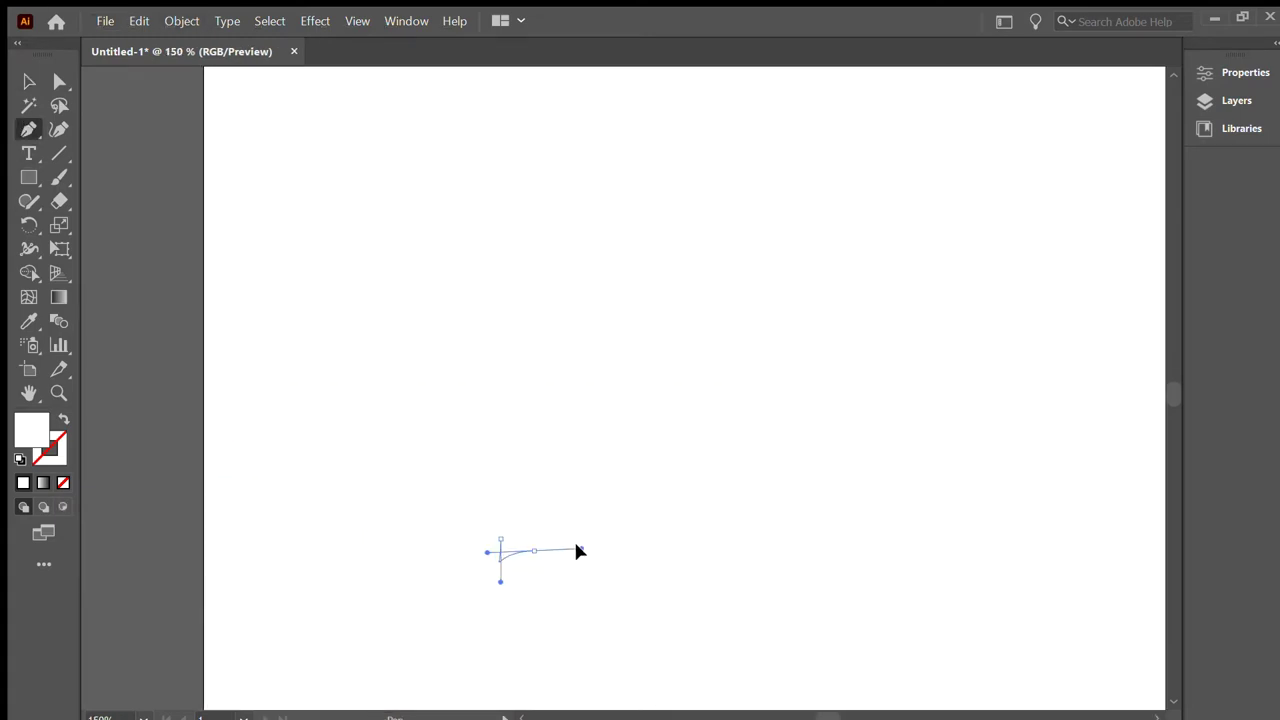
drag(533, 551, 548, 551)
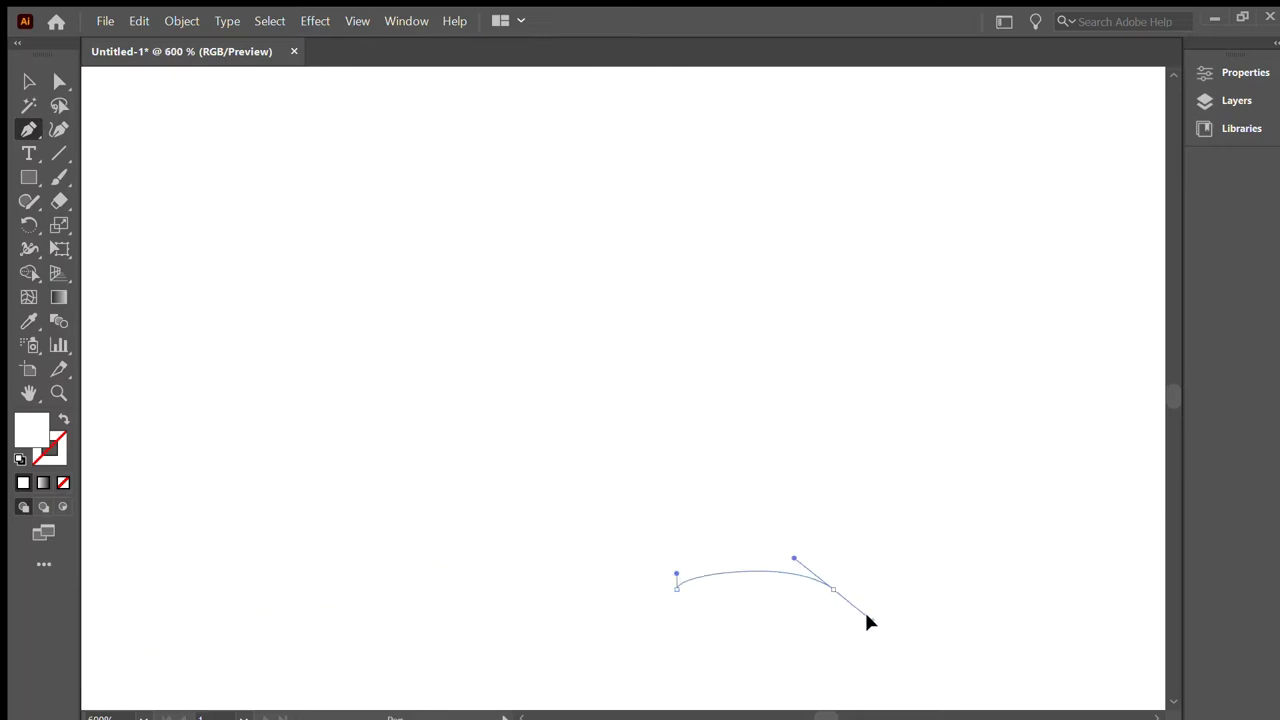
drag(685, 514, 591, 553)
drag(959, 514, 982, 562)
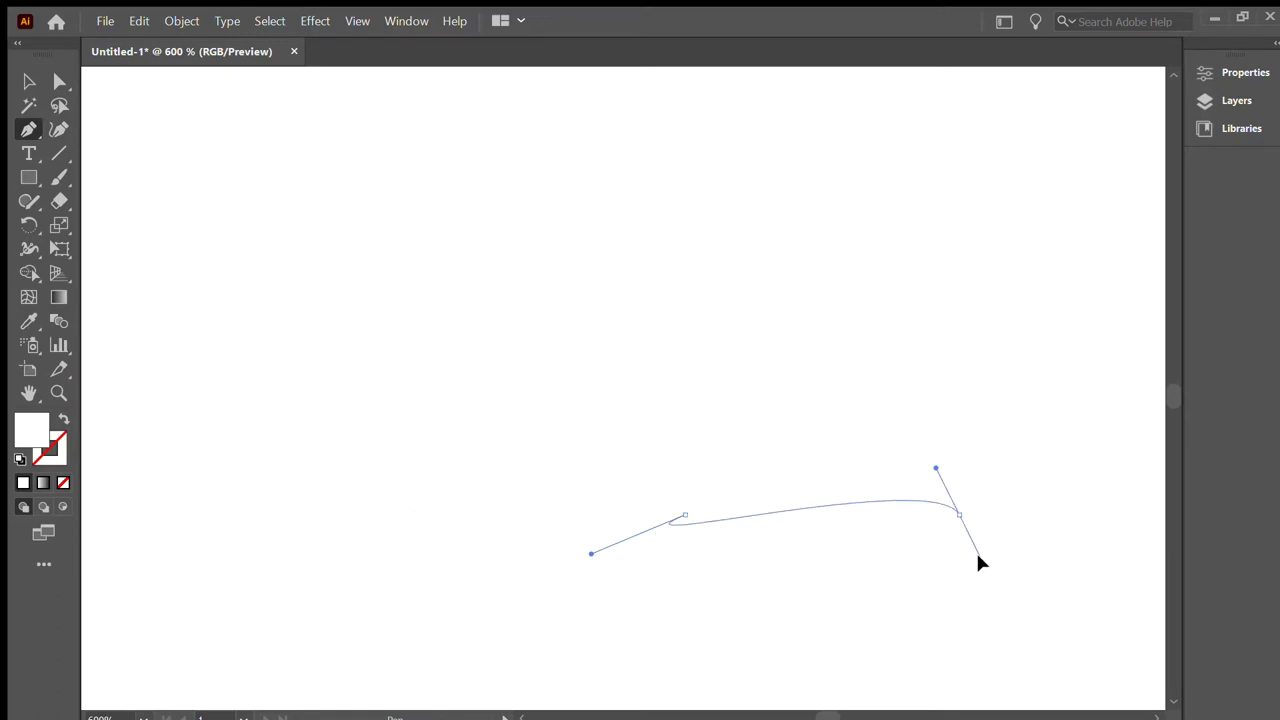
key(ctrl+z)
key(ctrl+z)
drag(840, 537, 1006, 520)
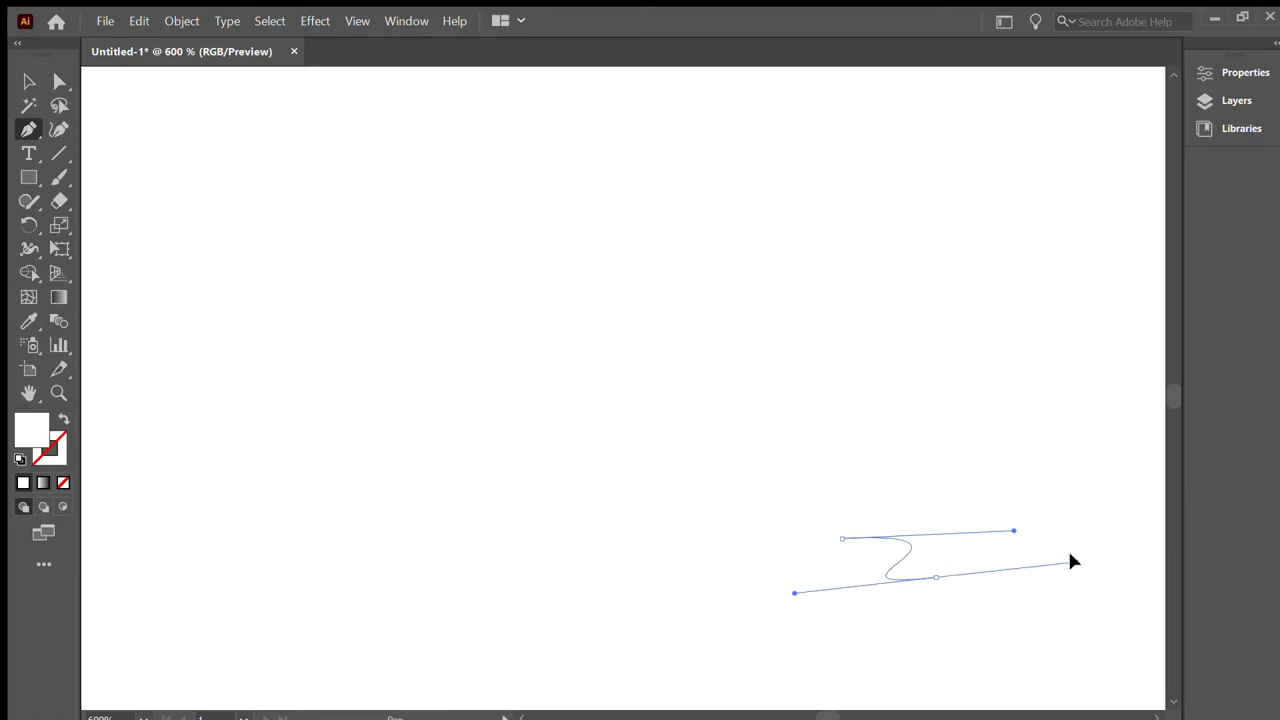
drag(935, 577, 1022, 562)
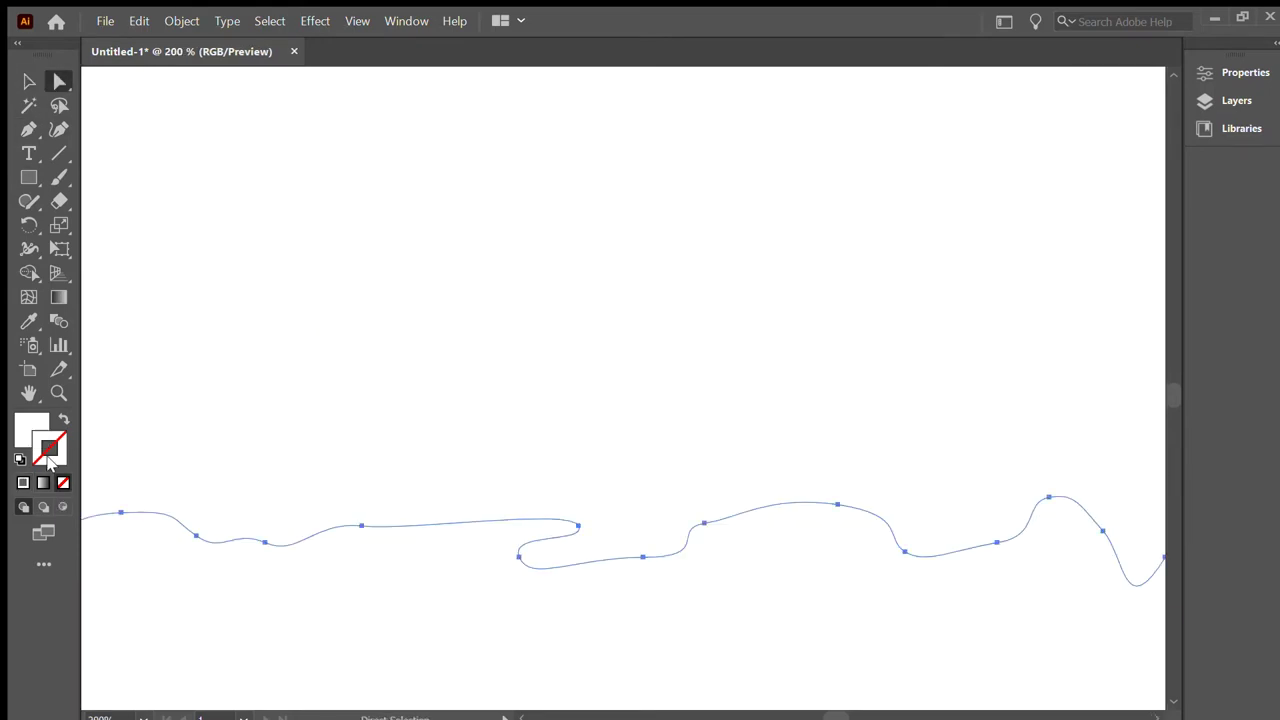
- Give the ridge path a black stroke and smooth its loops, dips and tall right peak
key(d)
drag(570, 530, 437, 524)
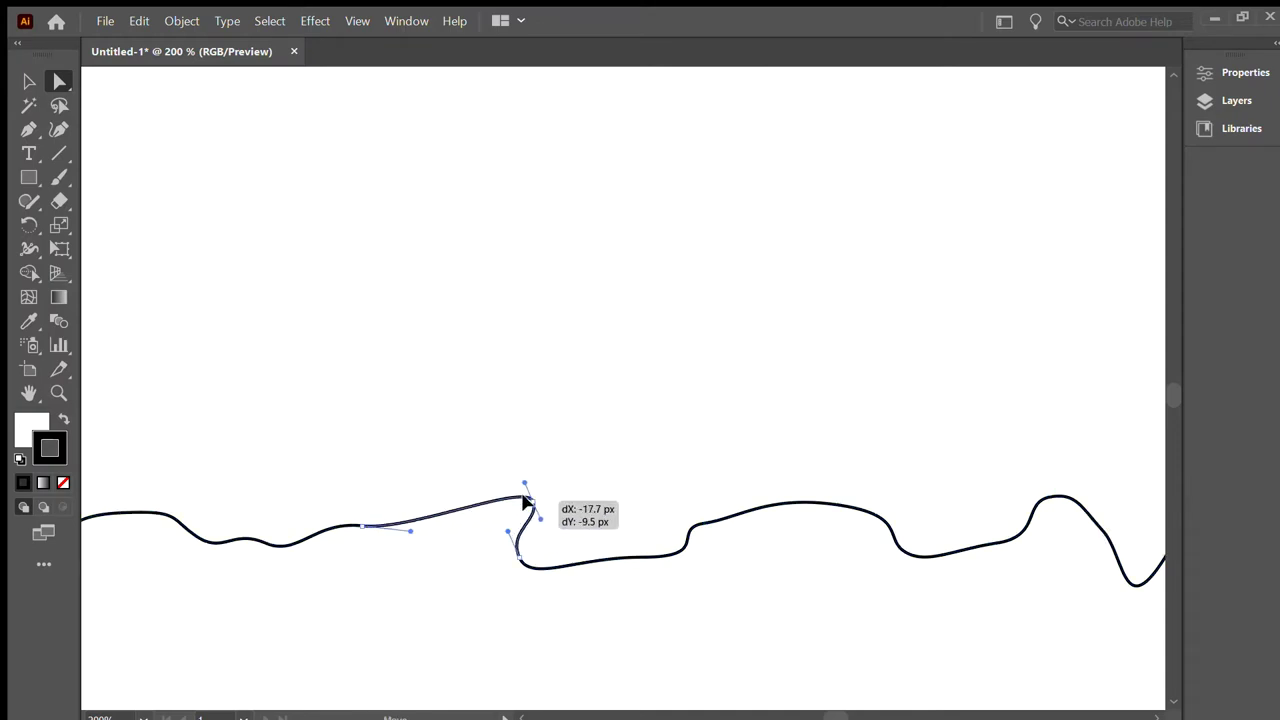
drag(652, 555, 672, 543)
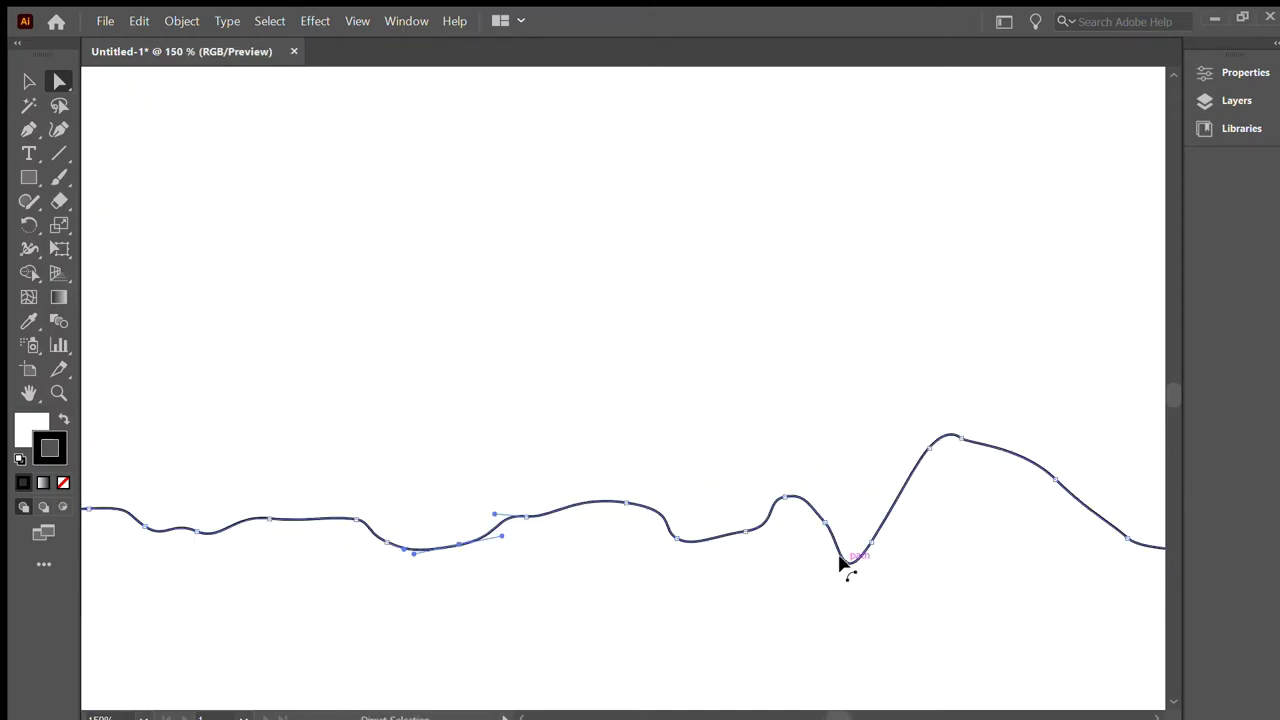
drag(746, 547, 738, 543)
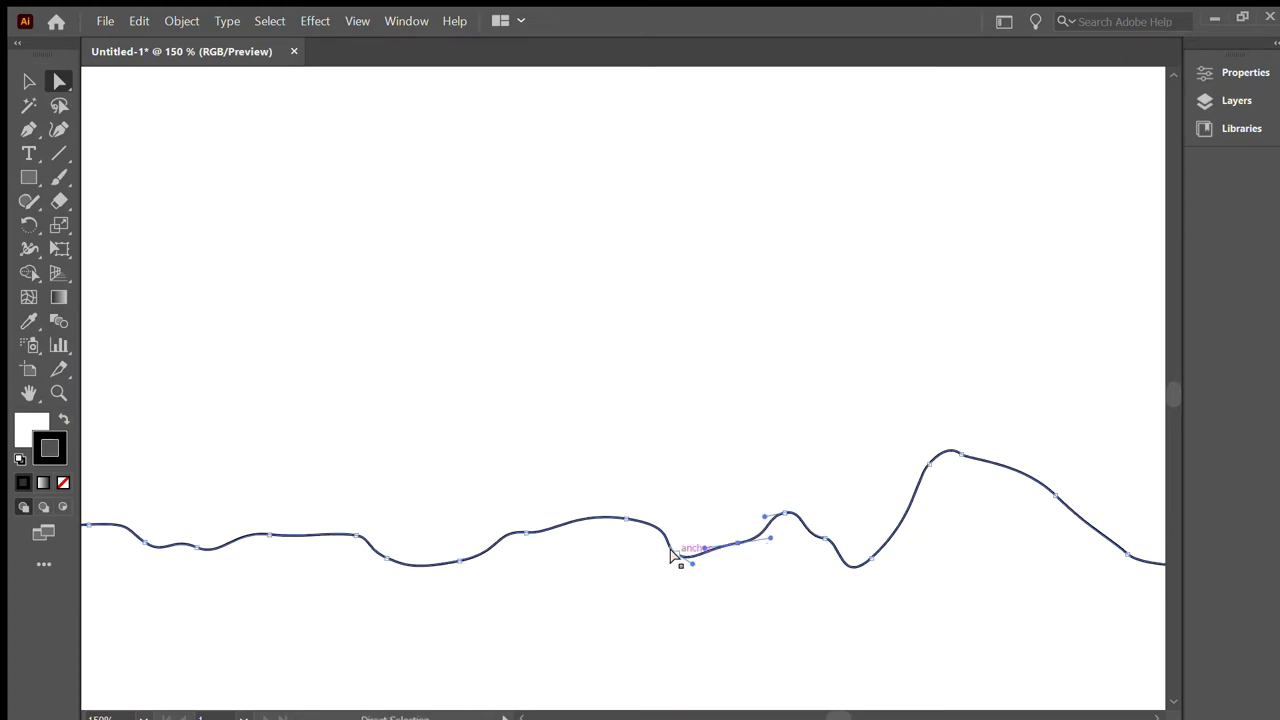
click(949, 451)
mouse_move(948, 441)
mouse_down()
mouse_move(978, 477)
mouse_move(929, 471)
mouse_up()
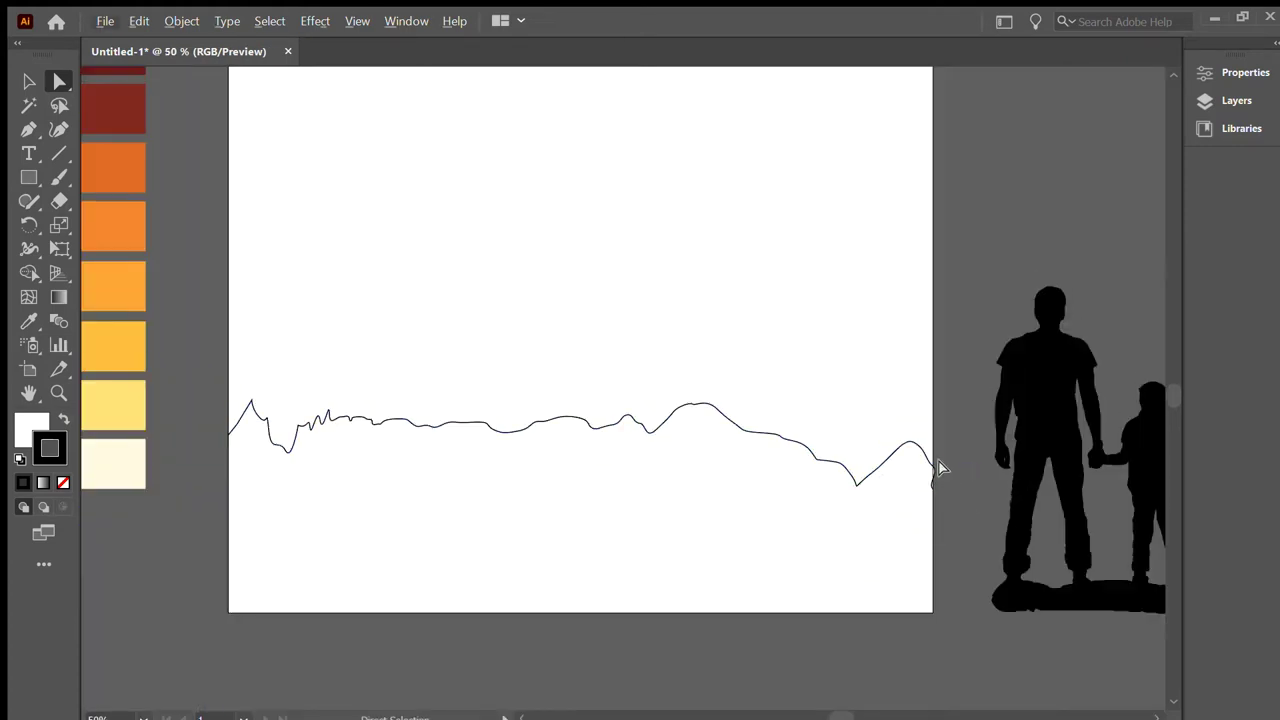
- Stretch the whole ridge path taller so it spans the artboard width
key(v)
click(336, 483)
drag(600, 443, 614, 452)
mouse_move(543, 470)
mouse_down()
mouse_move(524, 470)
mouse_move(549, 371)
mouse_up()
key(ctrl+z)
click(214, 309)
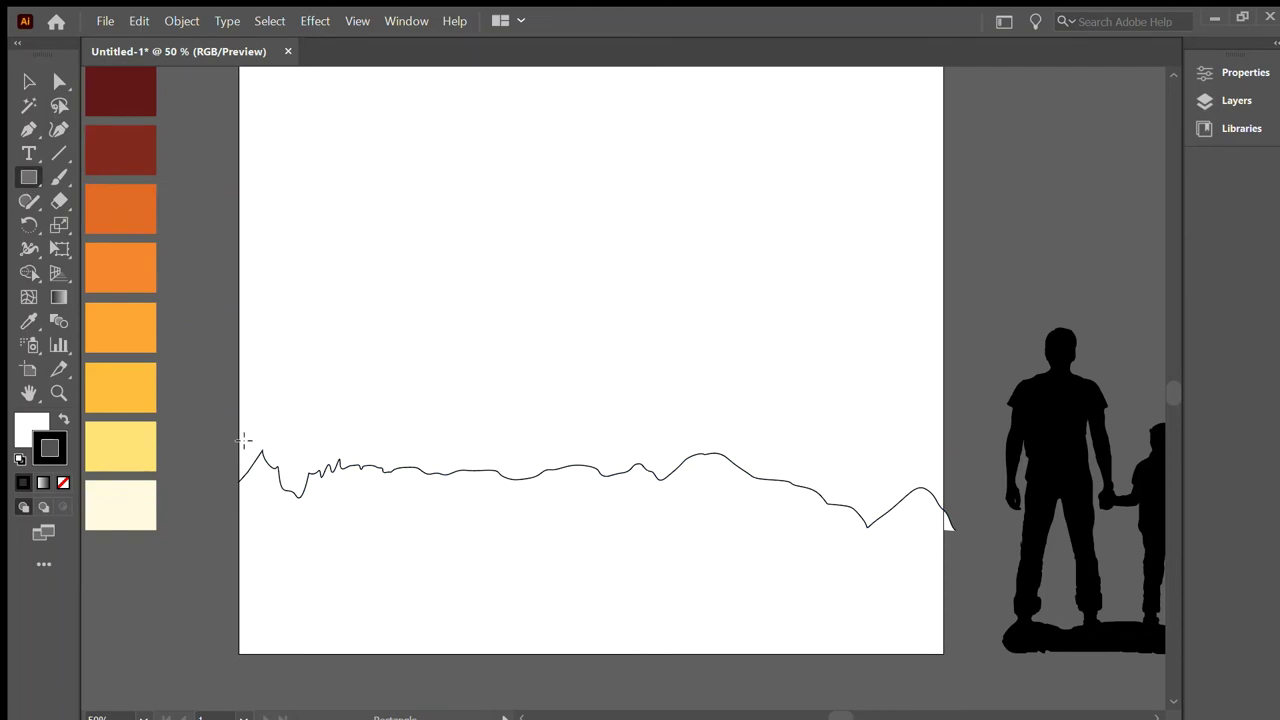
- Draw a no-fill rectangle over the artboard's lower part and remove the ridge path's fill
drag(244, 440, 943, 620)
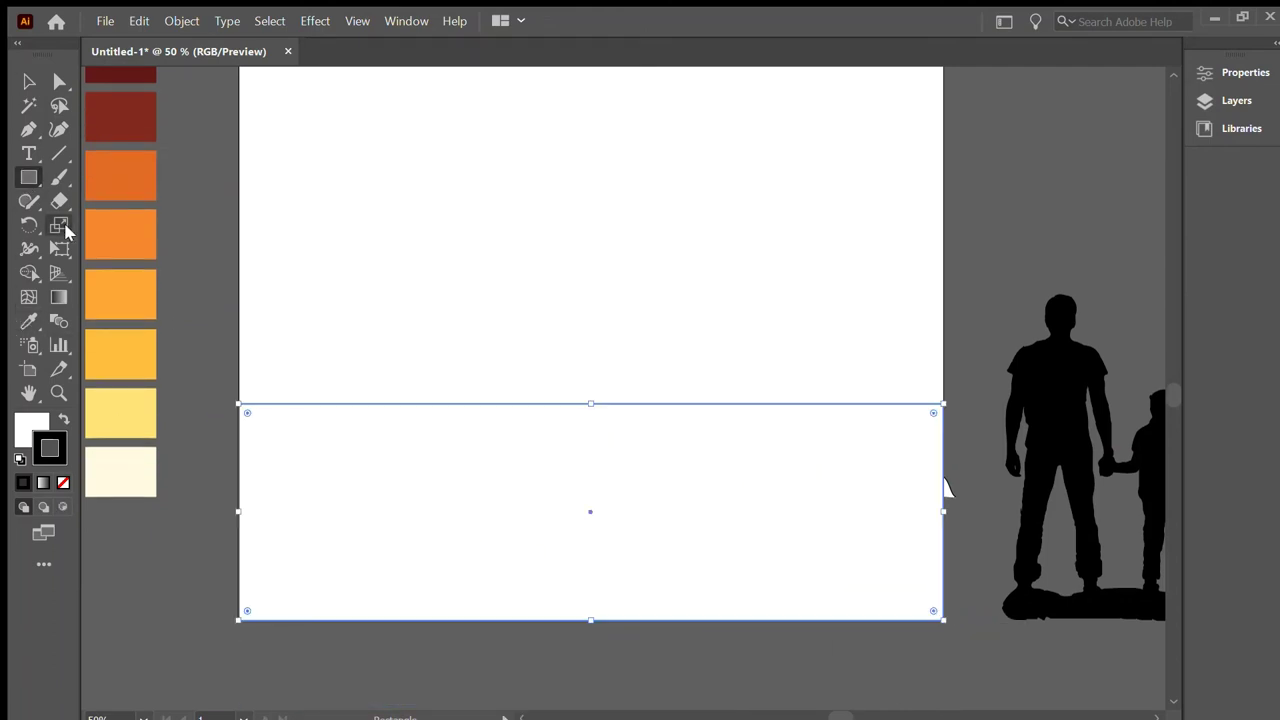
click(62, 483)
key(v)
click(391, 424)
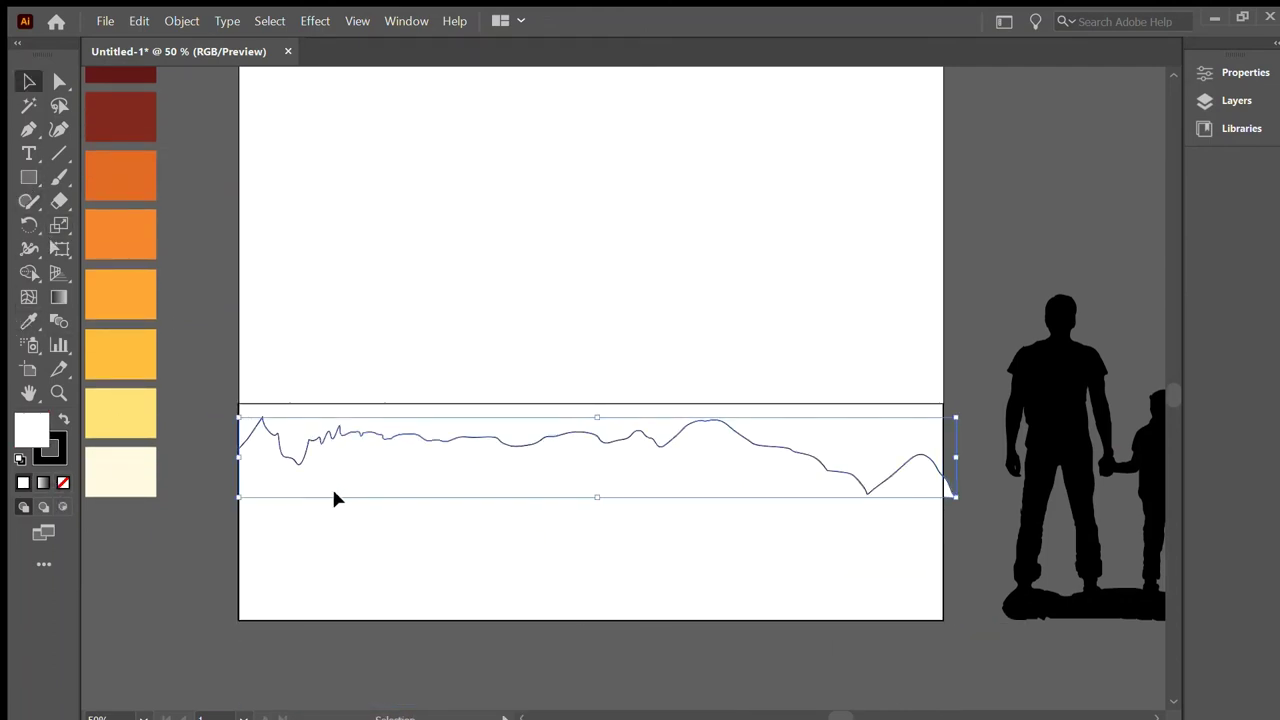
key(ctrl+a)
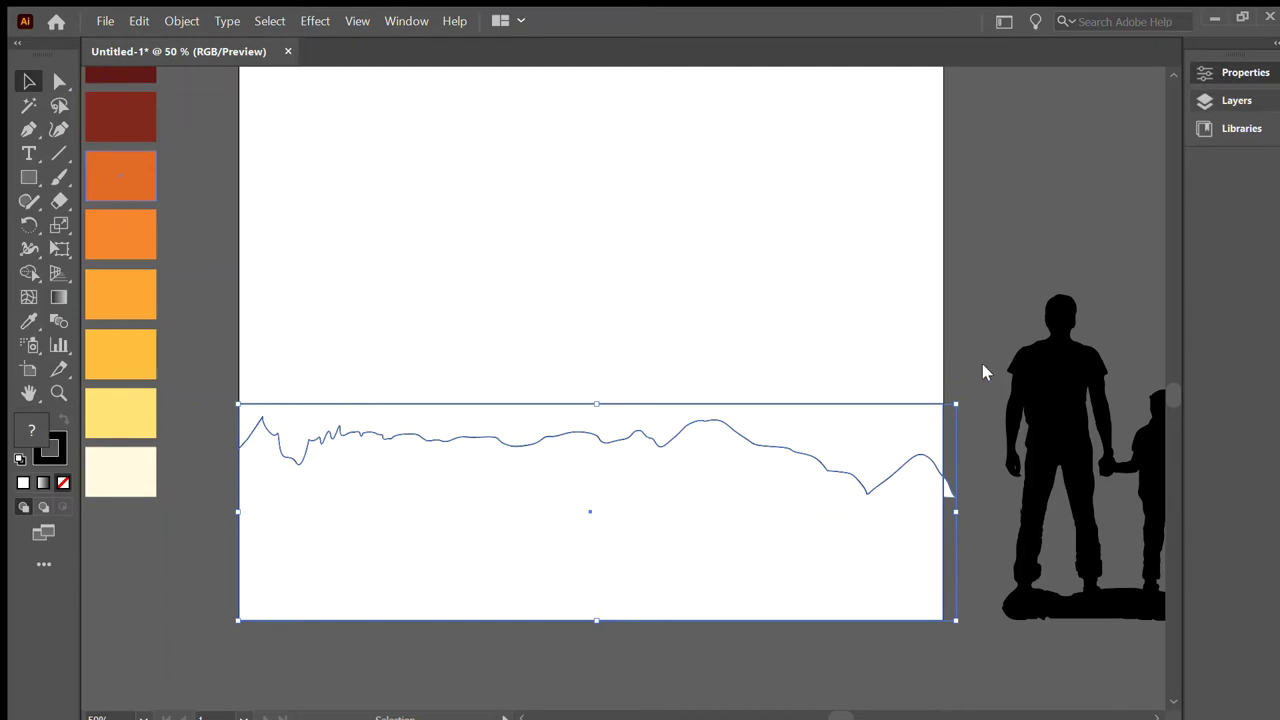
click(371, 440)
click(362, 430)
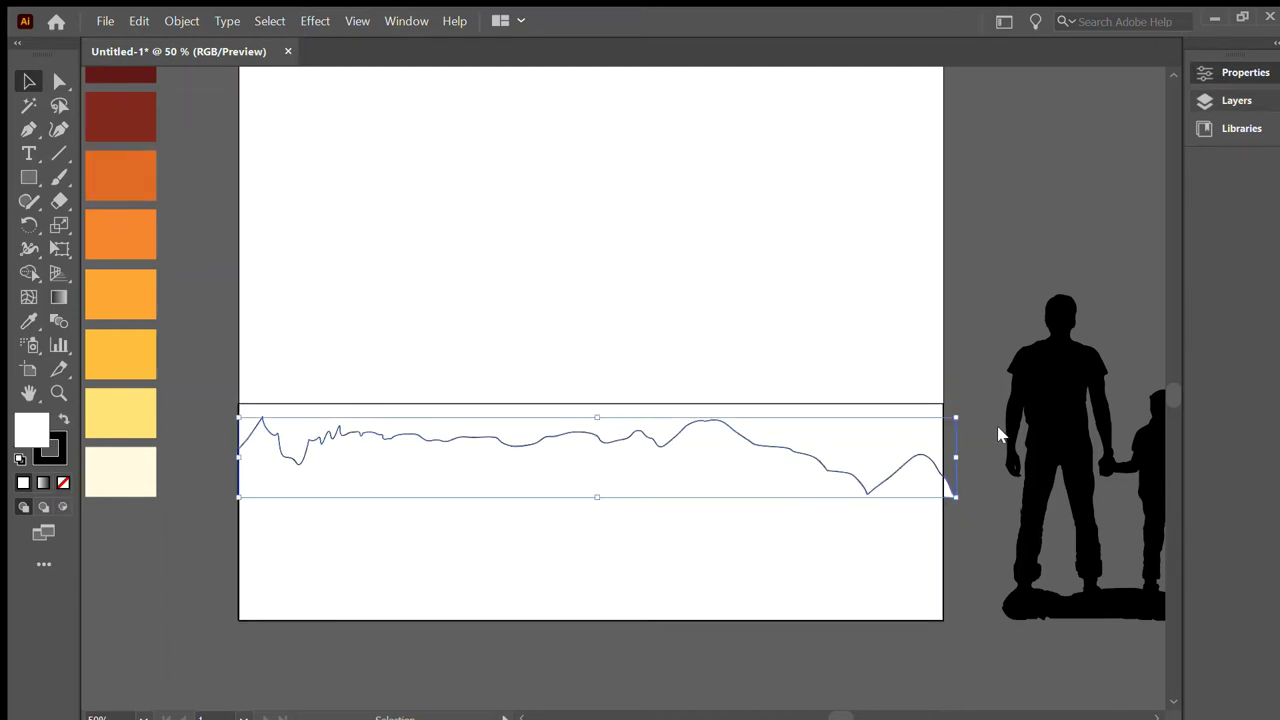
click(61, 483)
click(354, 403)
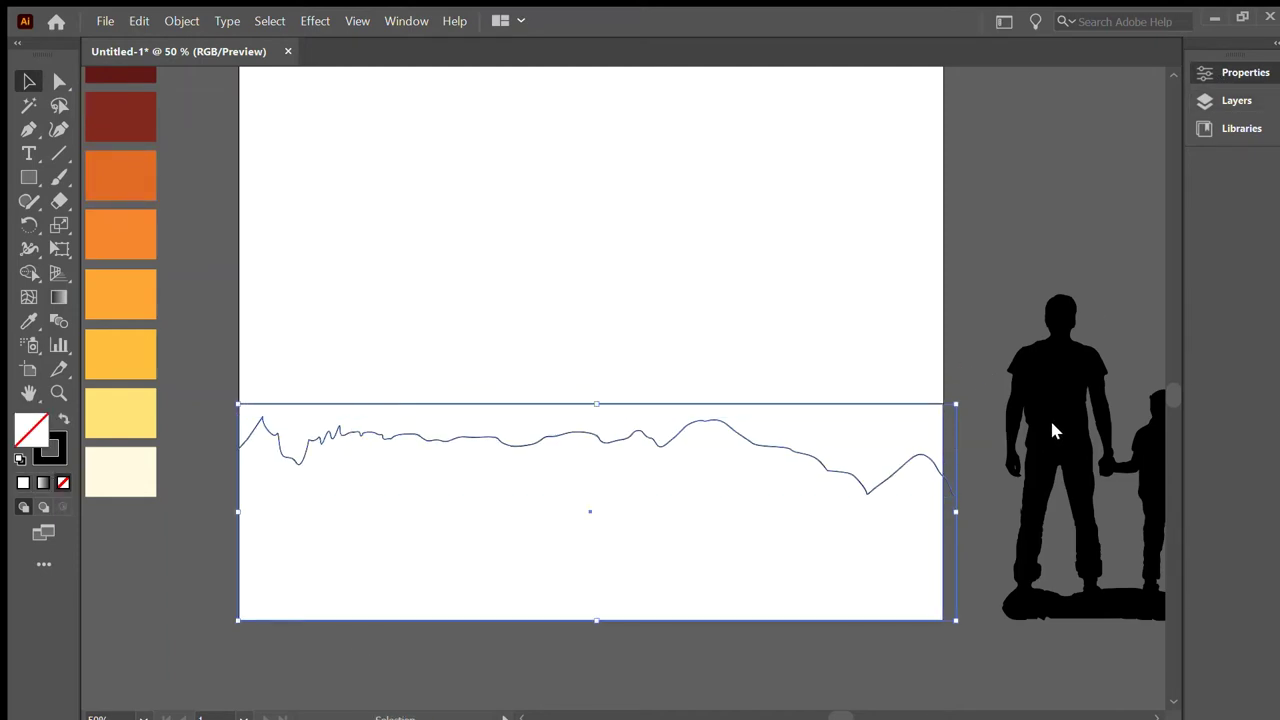
click(481, 608)
click(392, 621)
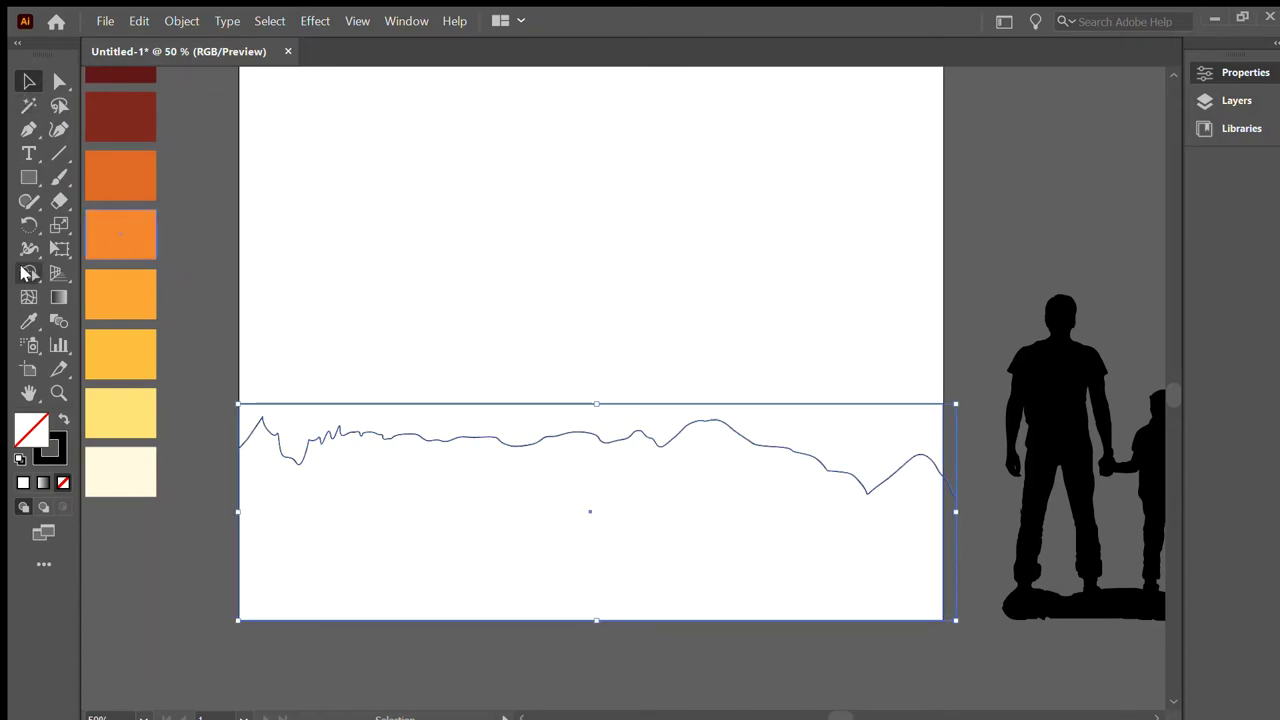
- Split the rectangle along the ridge line with Shape Builder and select the lower piece
click(28, 273)
click(449, 549)
scroll(214, 540, up, 8)
key(v)
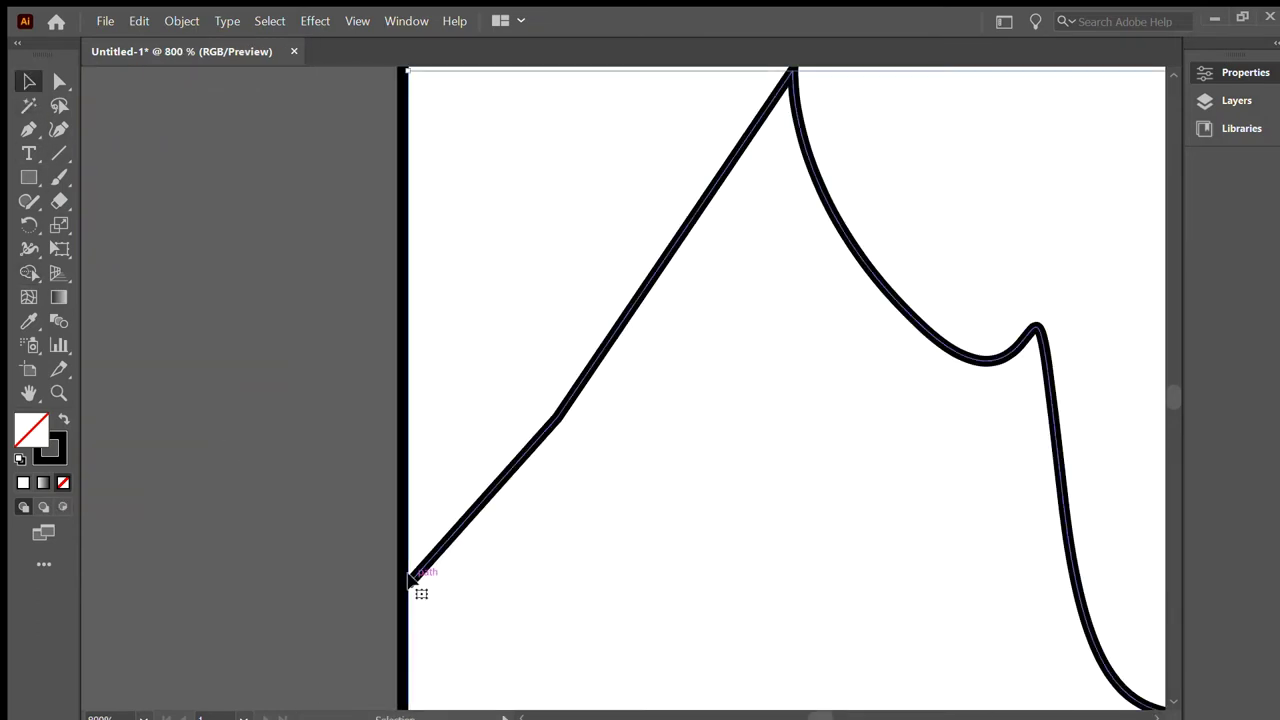
scroll(205, 340, down, 5)
scroll(210, 340, down, 2)
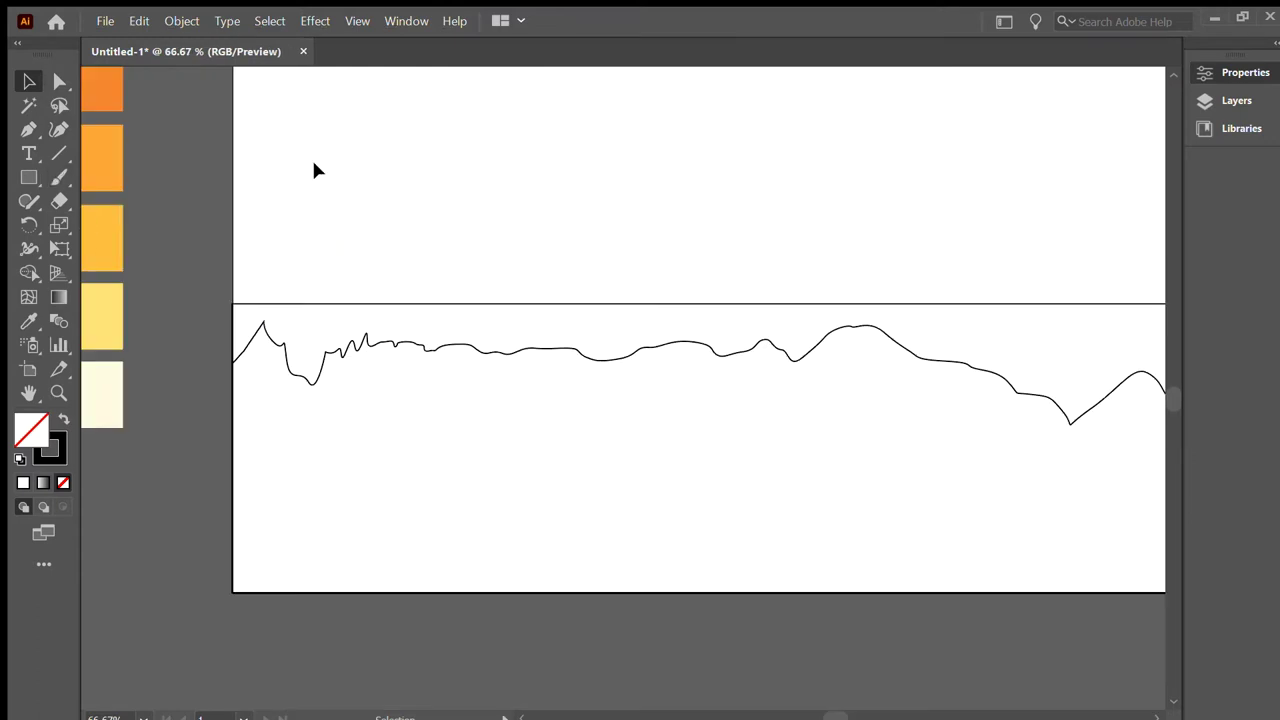
click(318, 460)
- Move the ridge piece to the artboard bottom, shrink it to 156 px tall and fill it dark red
key(shift+m)
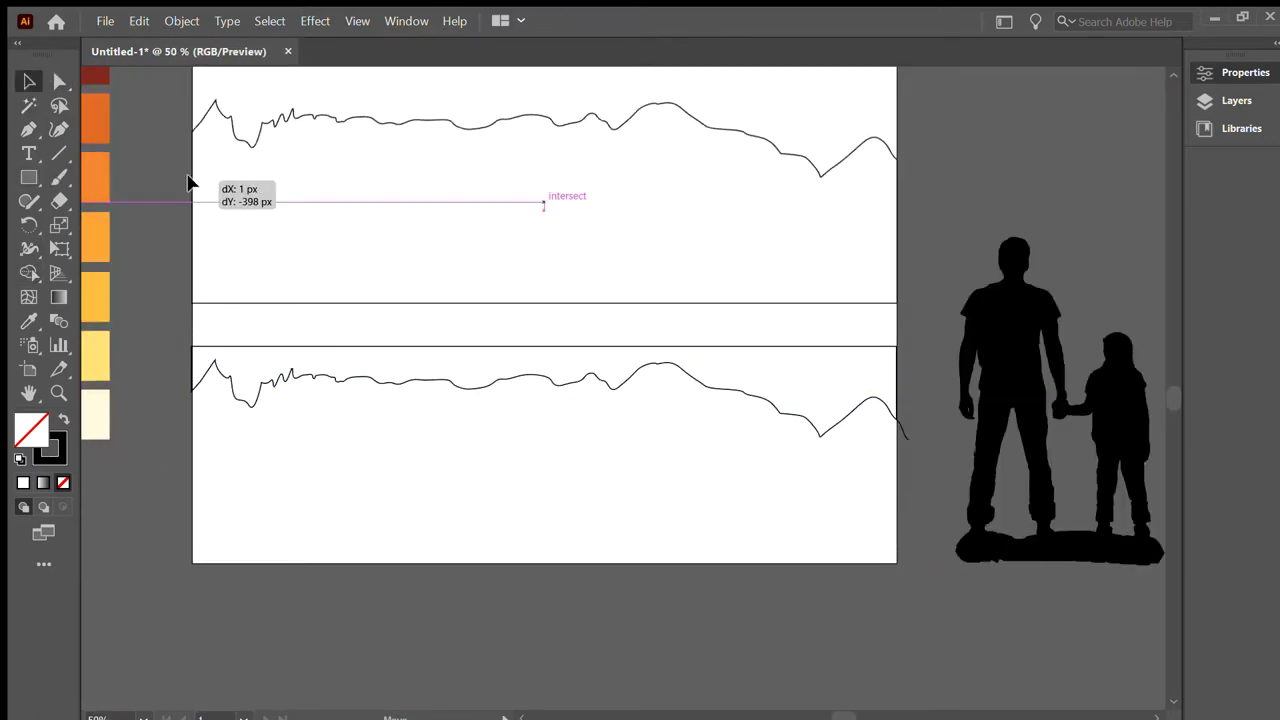
drag(200, 443, 197, 182)
click(730, 606)
scroll(355, 500, down, 2)
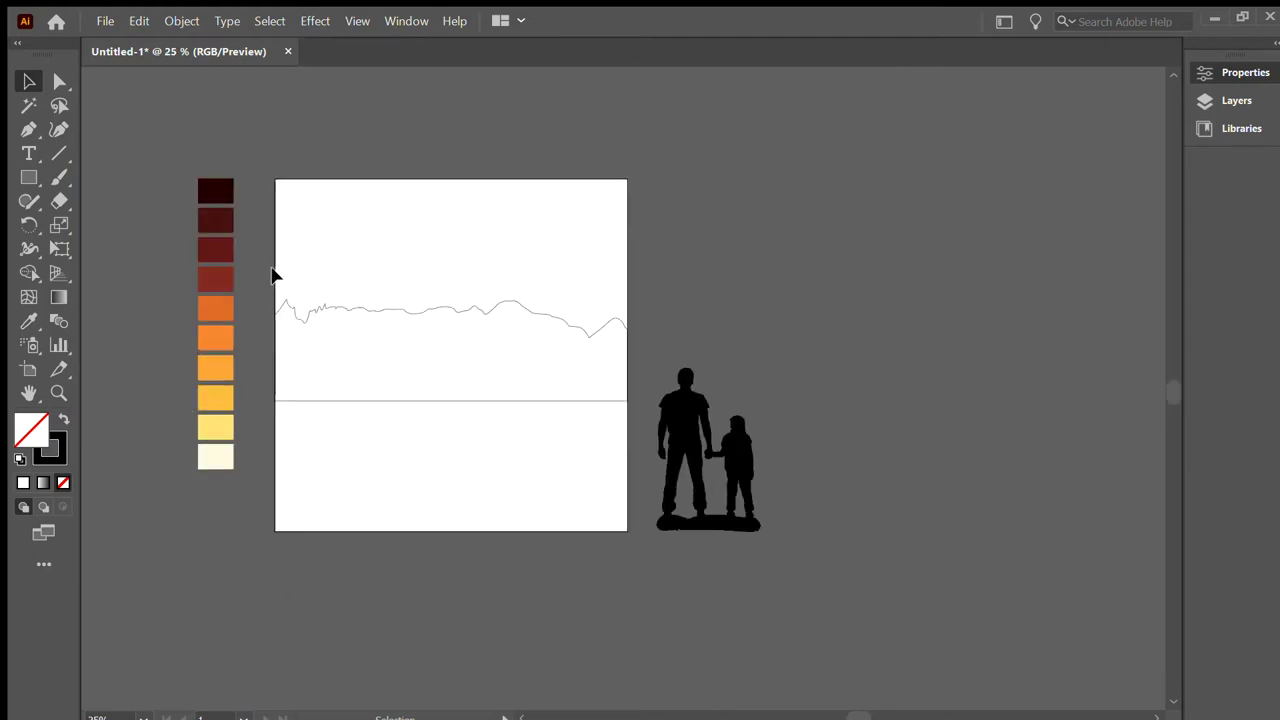
click(480, 363)
drag(309, 311, 313, 490)
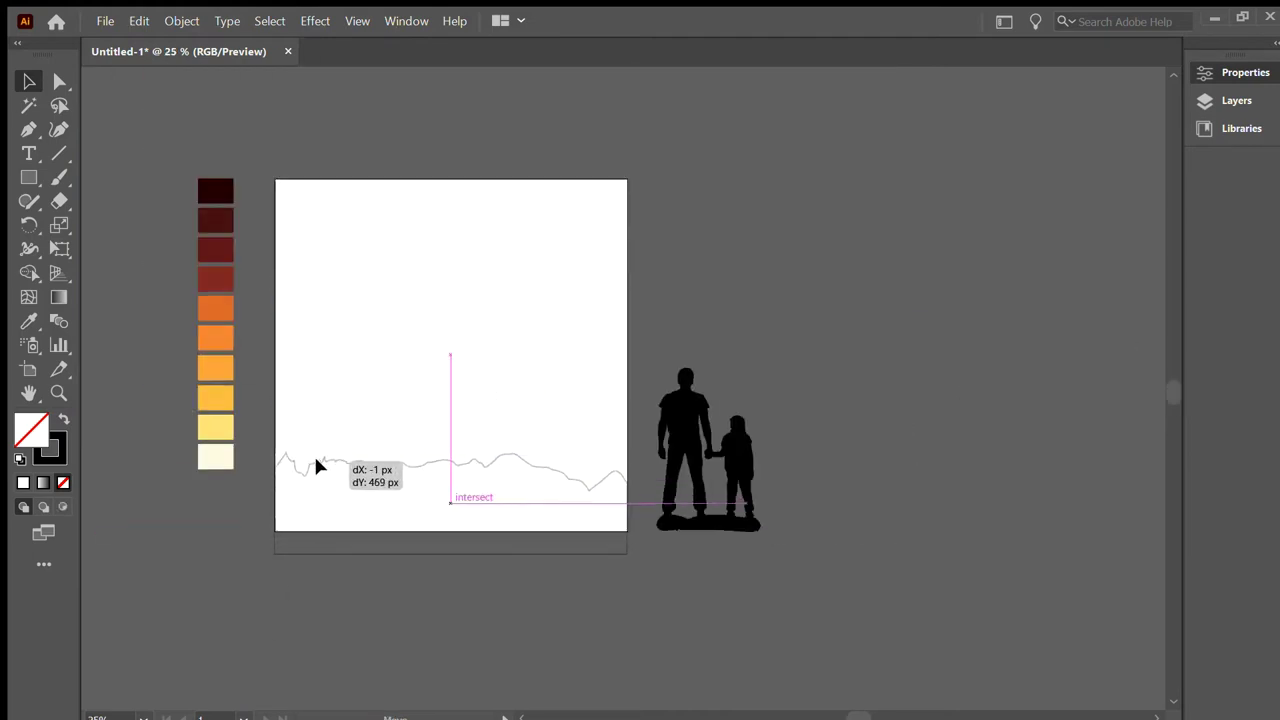
drag(450, 584, 450, 537)
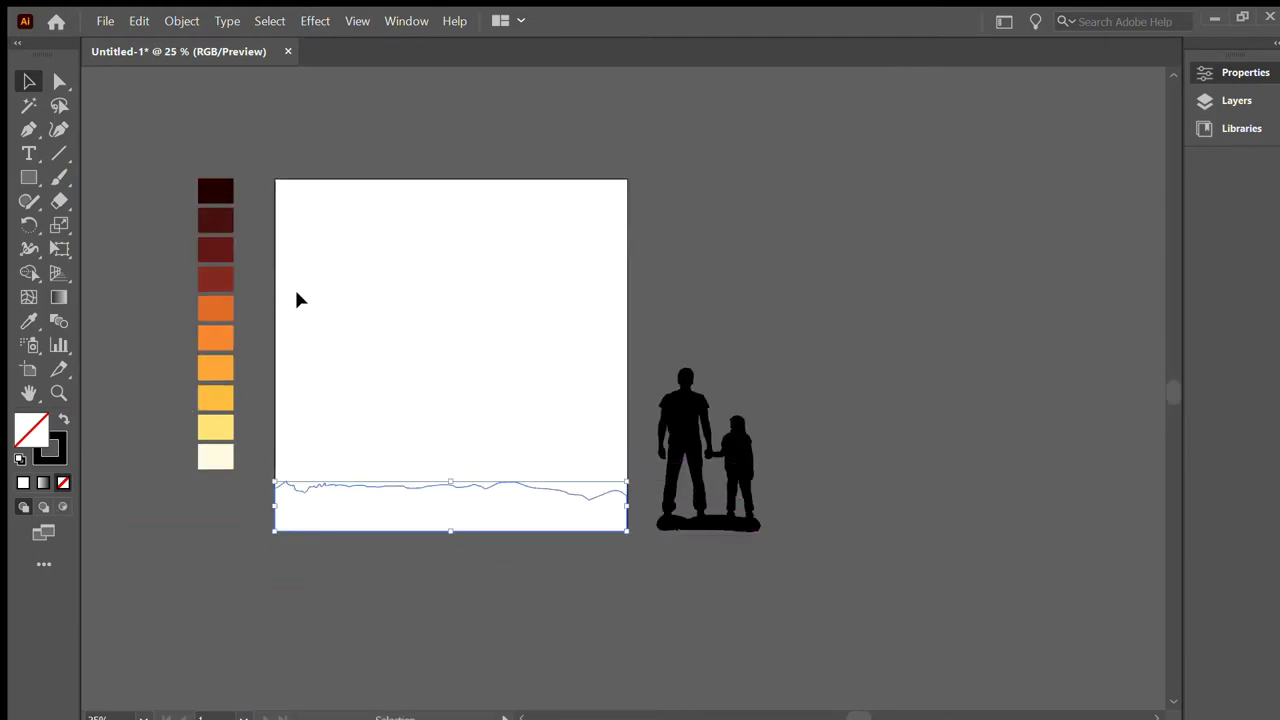
key(i)
click(220, 220)
- Make the mountain taller, fill it with the fourth red swatch and Alt-drag a copy upward
click(25, 83)
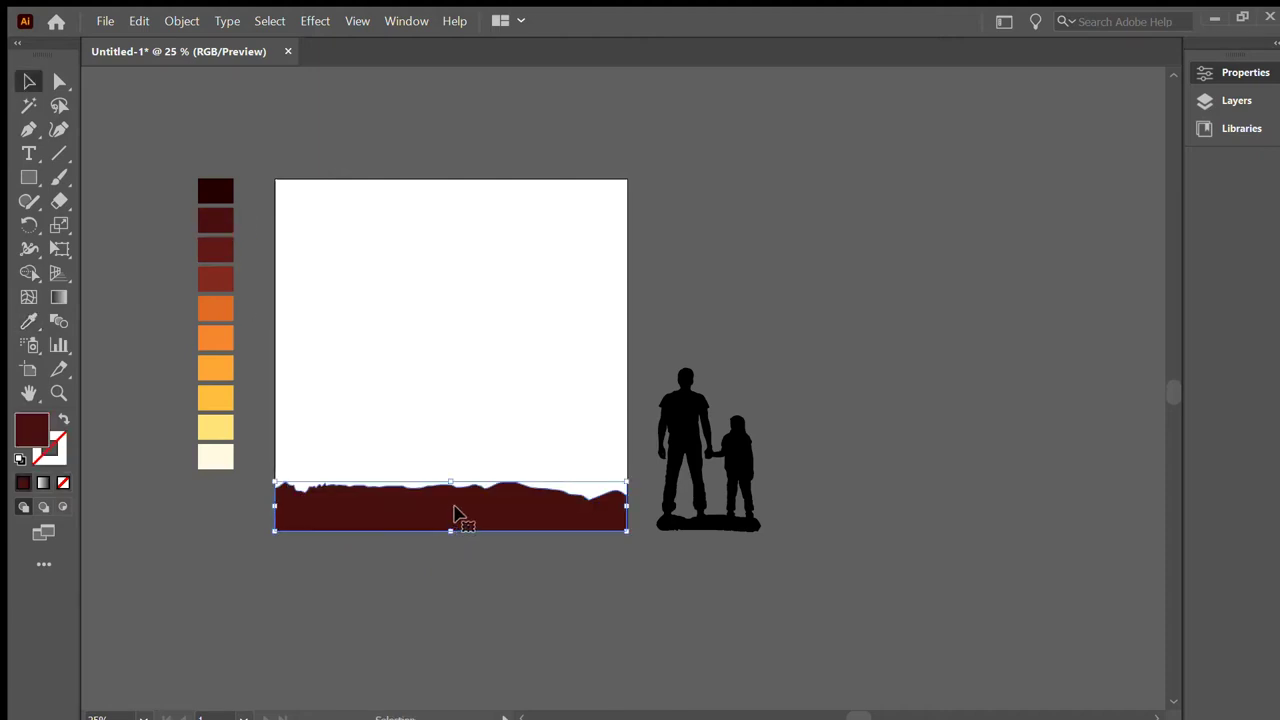
drag(451, 514, 457, 547)
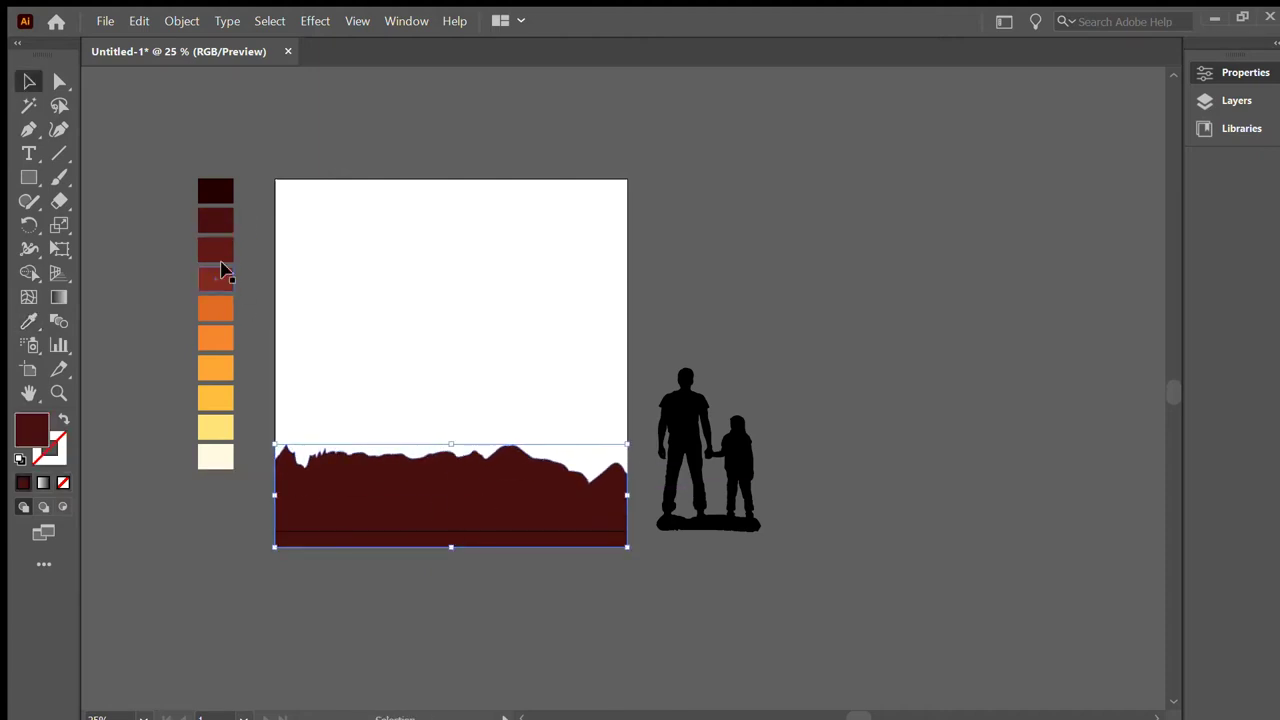
key(i)
click(232, 287)
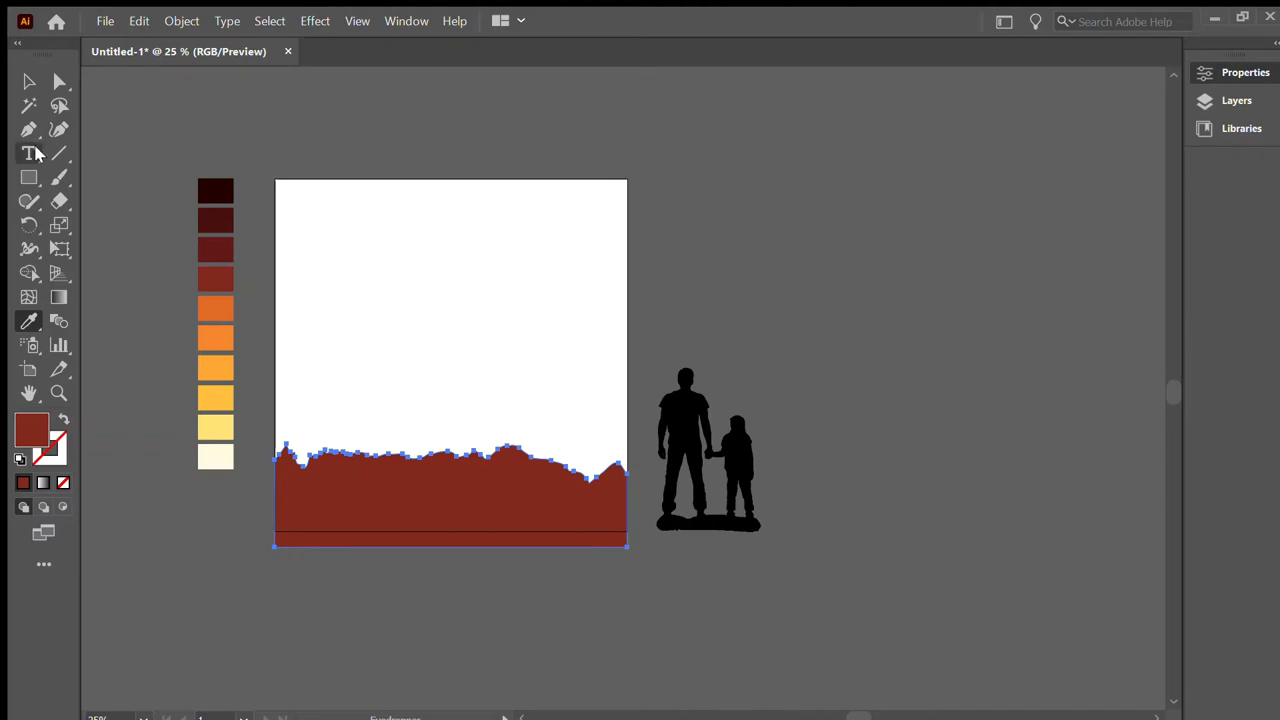
click(29, 81)
drag(414, 502, 412, 453)
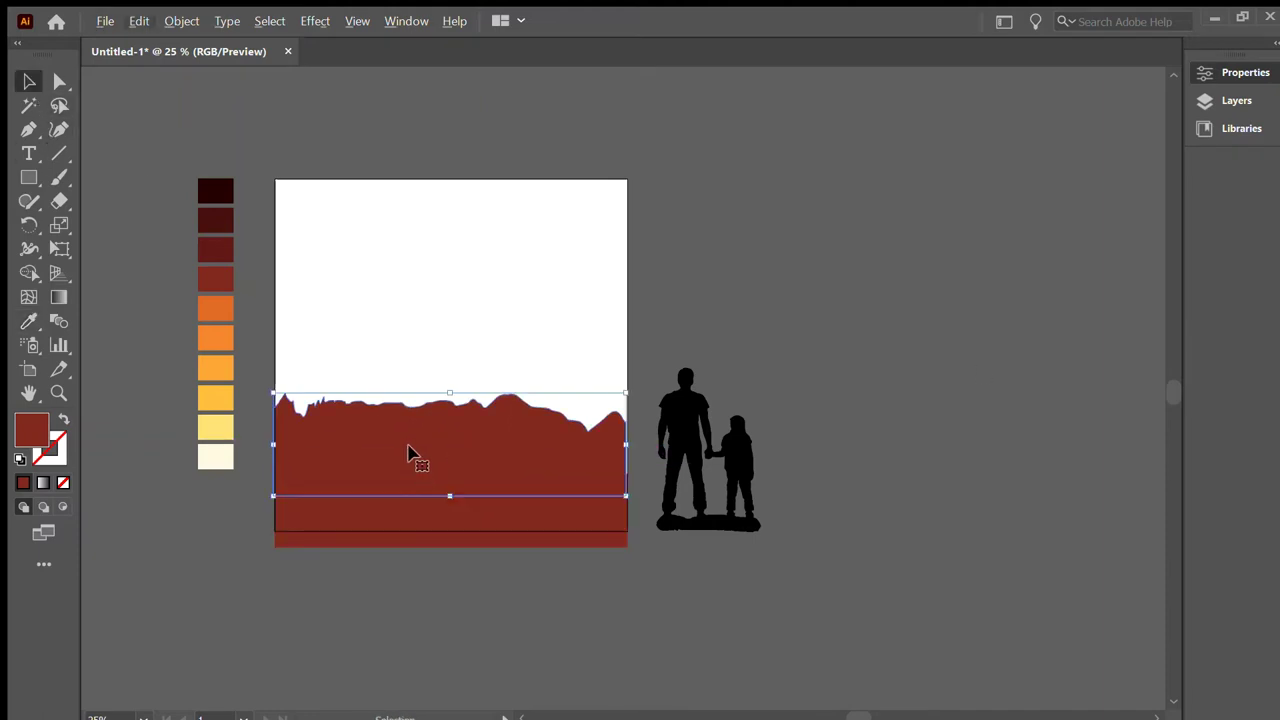
scroll(634, 417, up, 1)
scroll(594, 514, up, 1)
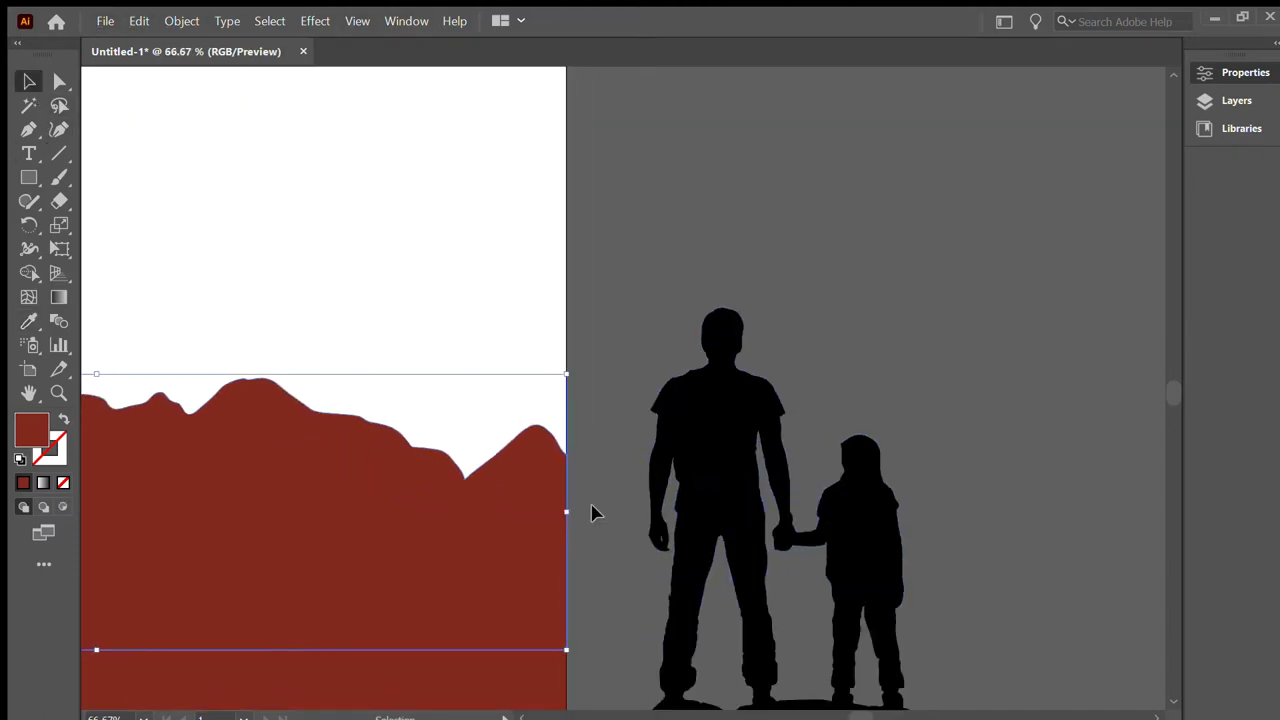
click(594, 514)
scroll(594, 514, down, 3)
- Drag the raised ridge's anchors and handles to flatten its tall peaks into rounded hills
scroll(210, 490, up, 4)
click(226, 430)
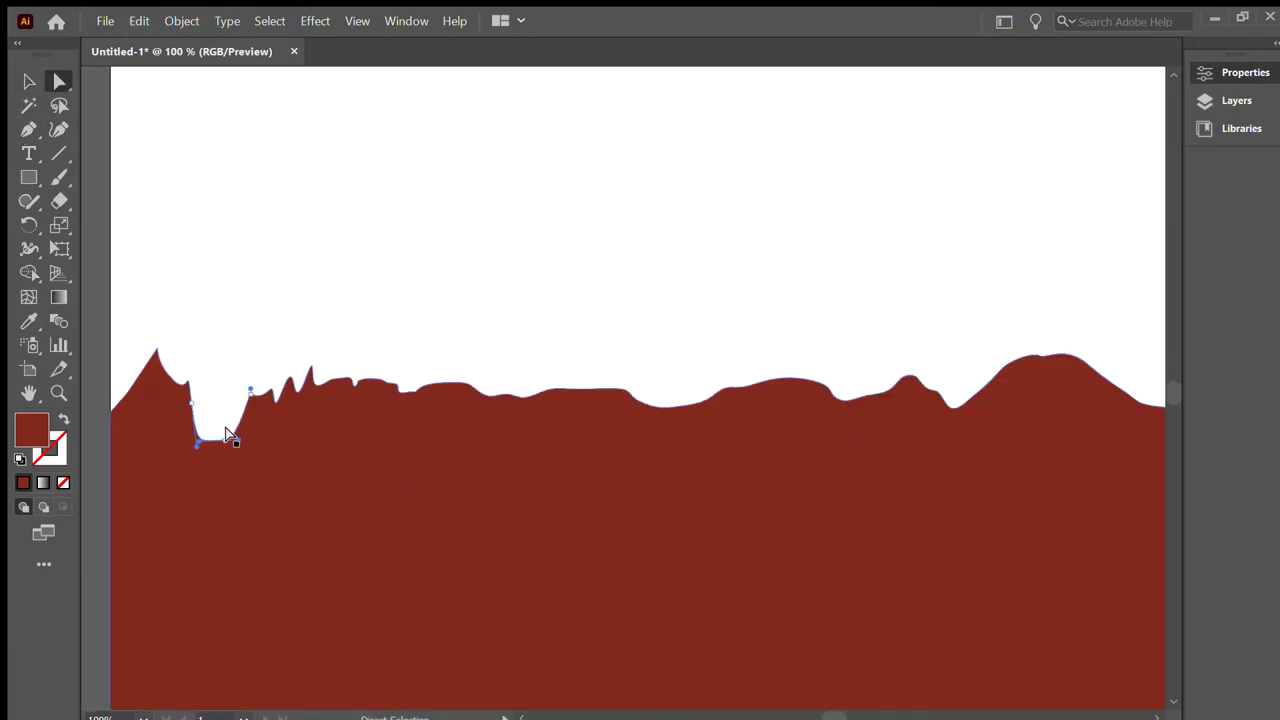
scroll(200, 428, up, 6)
drag(209, 371, 200, 320)
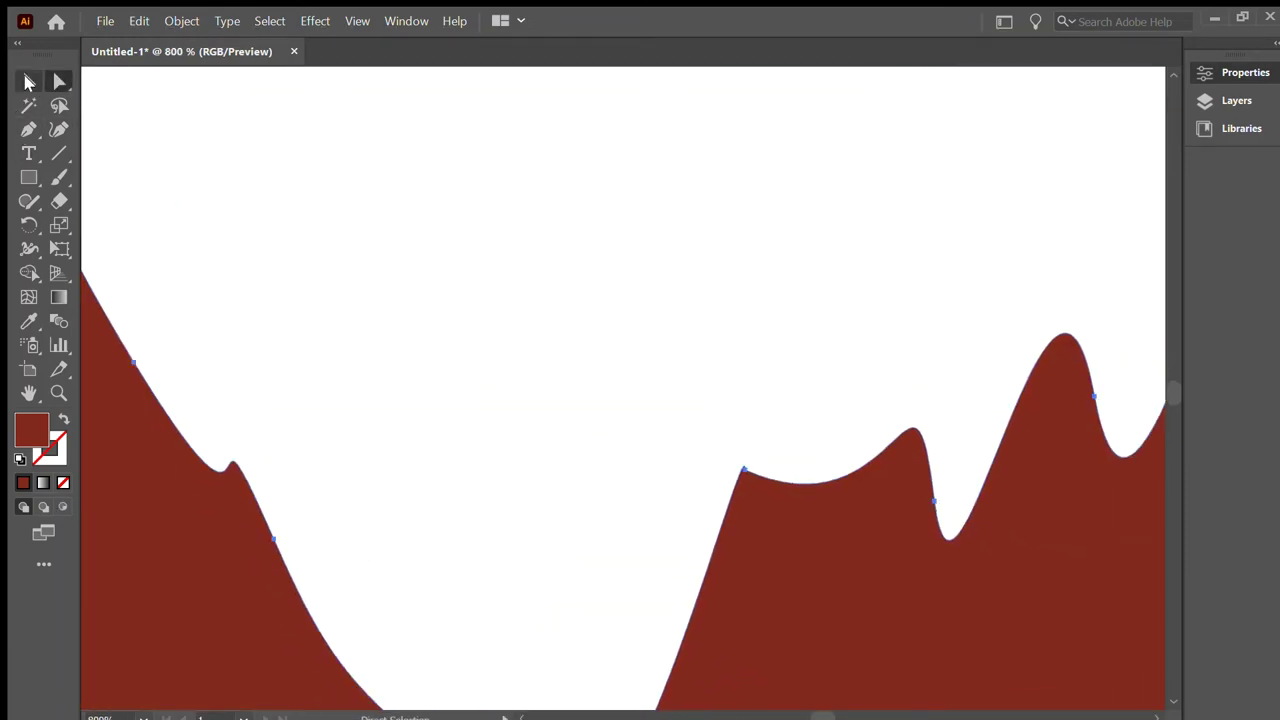
scroll(286, 463, down, 3)
drag(414, 497, 412, 530)
drag(603, 398, 603, 487)
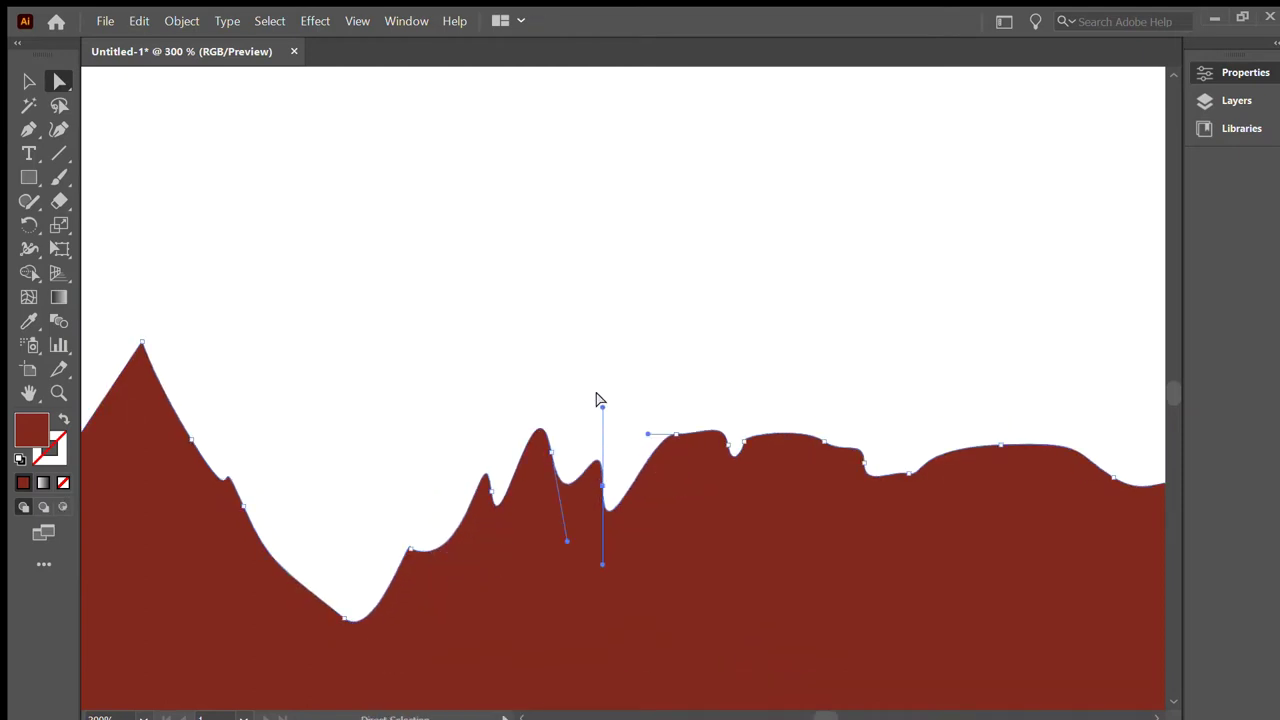
mouse_move(540, 433)
mouse_down()
mouse_move(449, 474)
mouse_move(543, 451)
mouse_move(529, 523)
mouse_move(480, 427)
mouse_move(487, 490)
mouse_move(480, 427)
mouse_up()
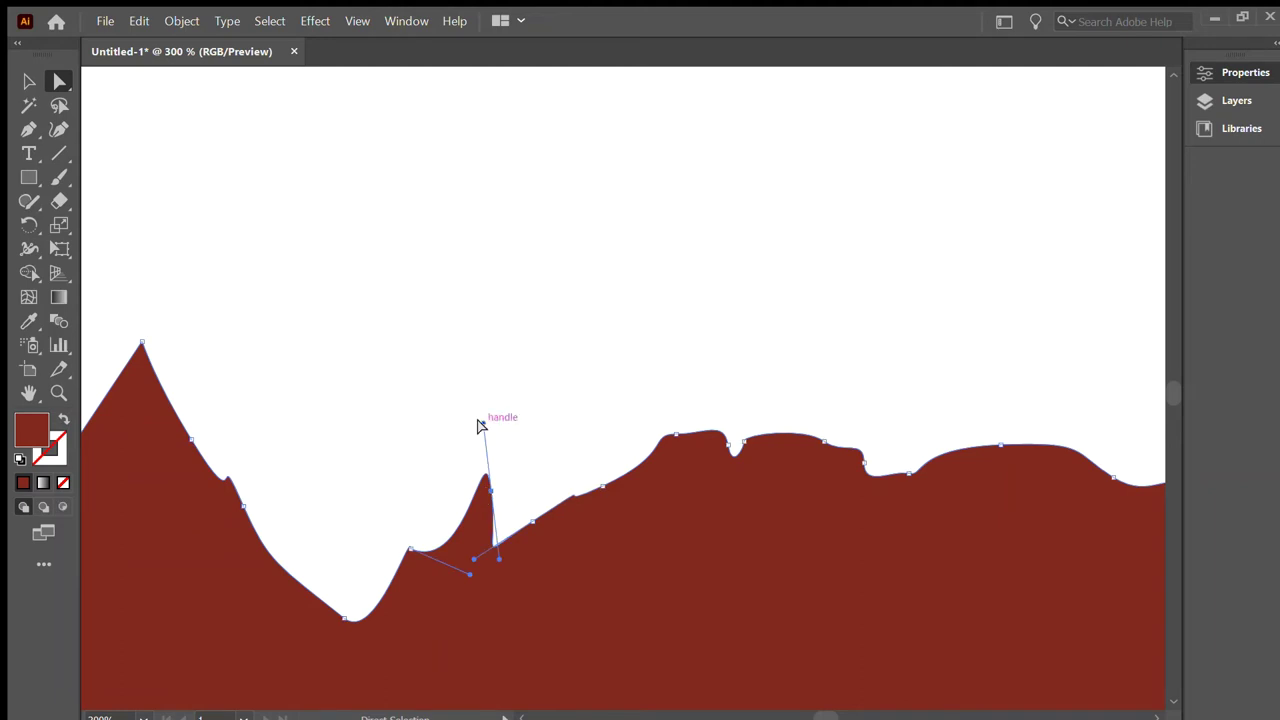
mouse_move(497, 562)
mouse_down()
mouse_move(480, 533)
mouse_move(457, 545)
mouse_up()
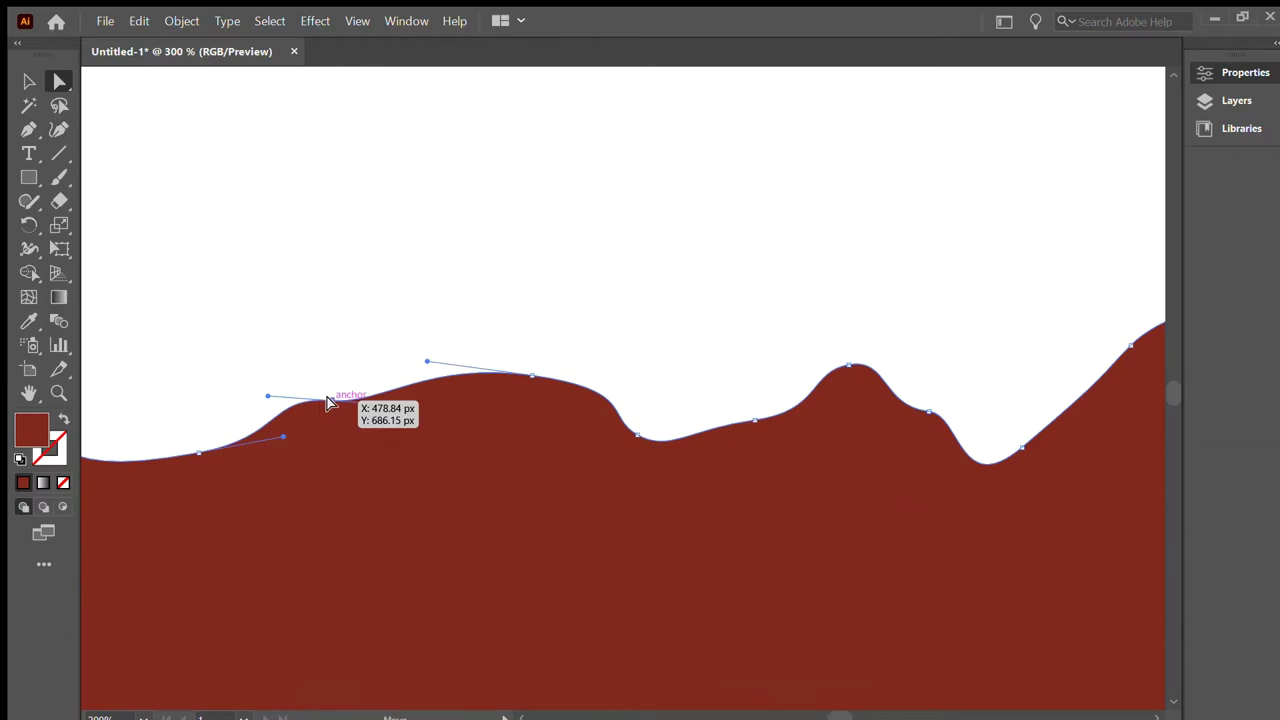
drag(337, 391, 340, 395)
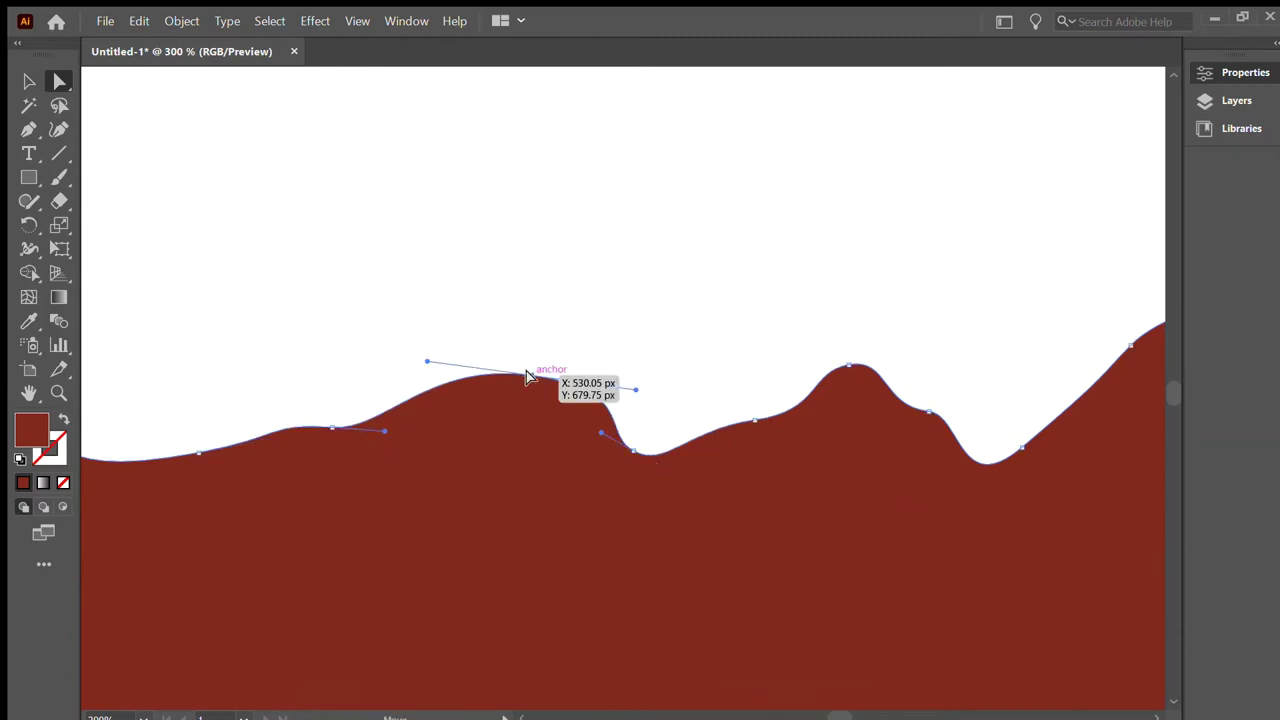
drag(557, 372, 604, 417)
drag(852, 372, 868, 466)
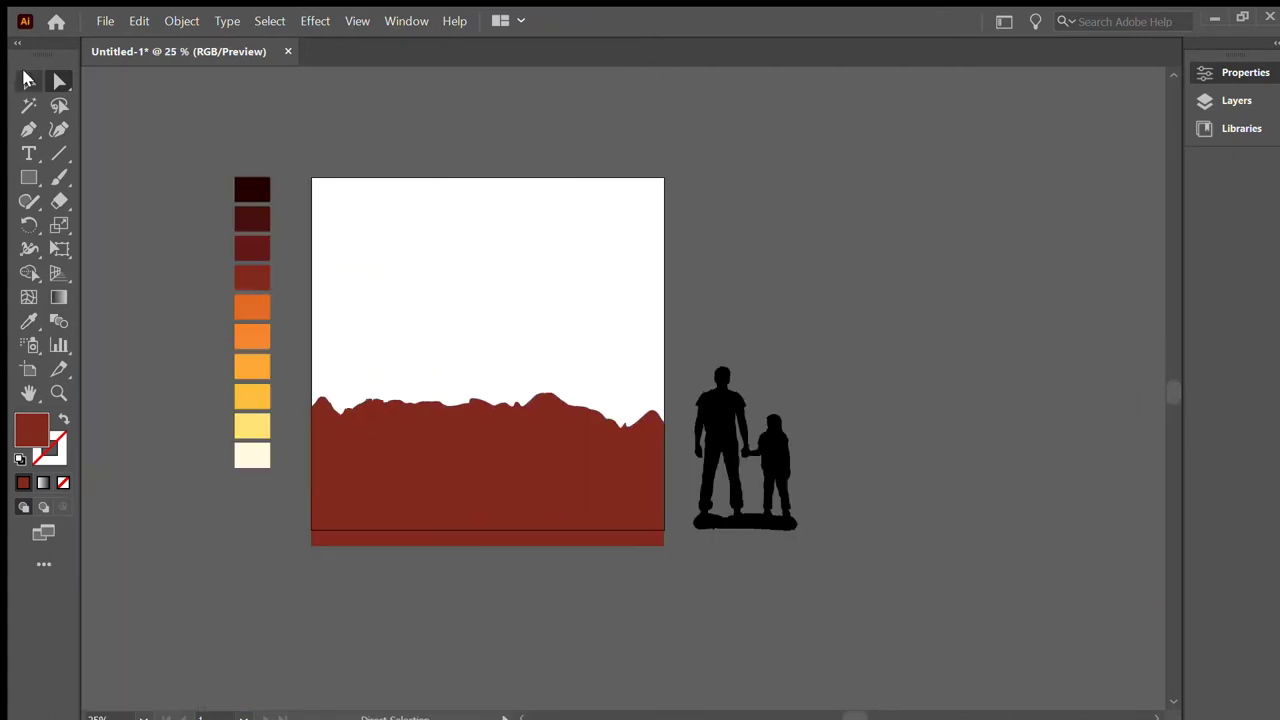
- Duplicate the red ridge upward and nudge the lower front ridge up
click(27, 80)
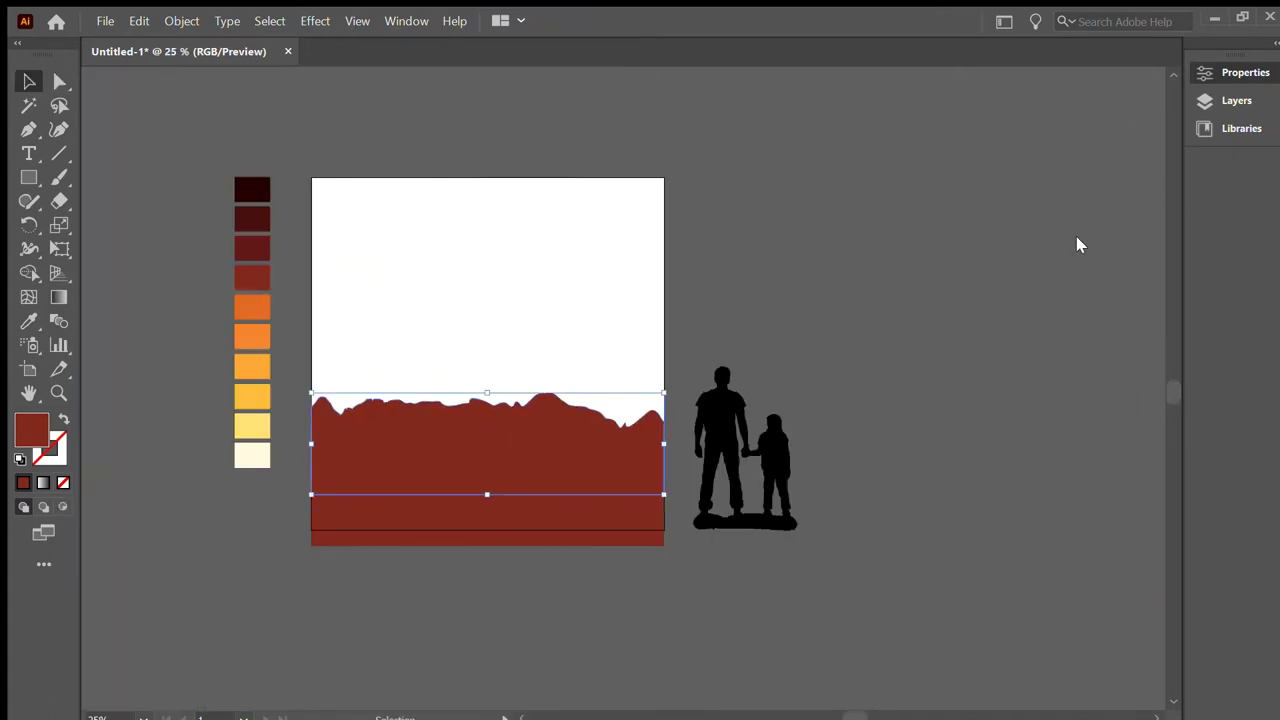
mouse_move(525, 498)
mouse_down()
mouse_move(533, 360)
mouse_move(527, 392)
mouse_up()
key(i)
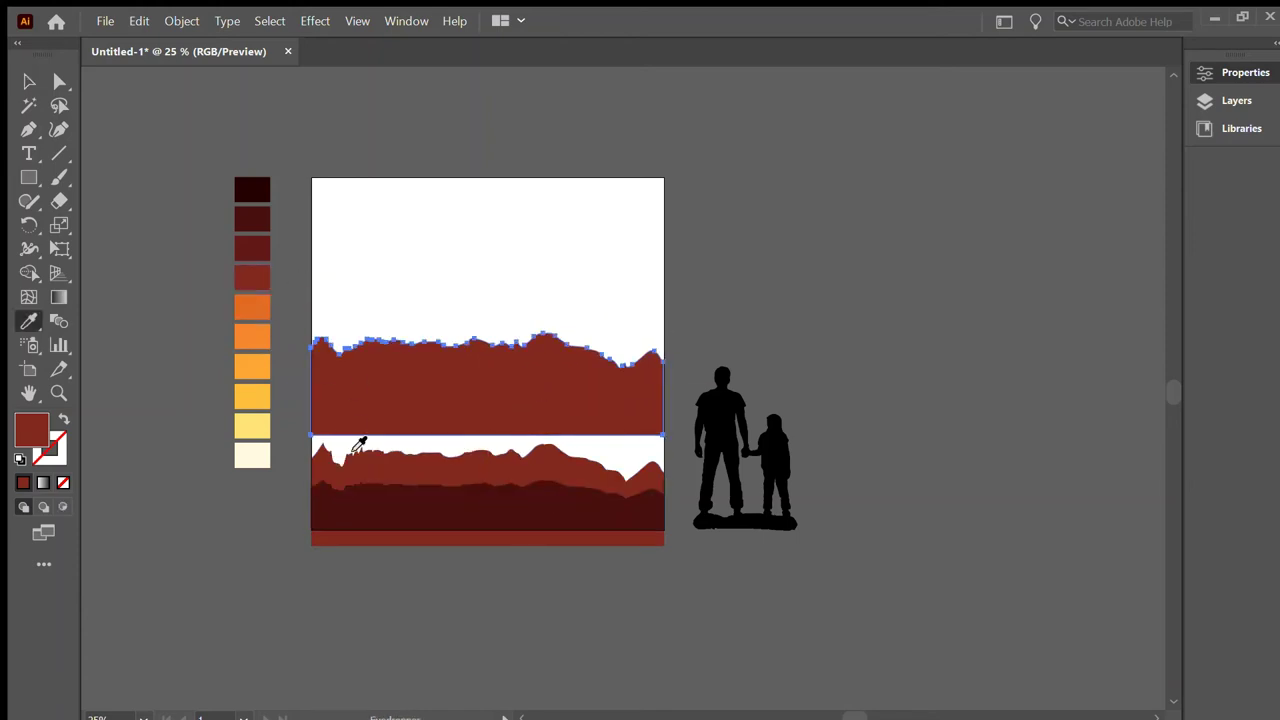
key(v)
mouse_move(519, 475)
mouse_down()
mouse_move(523, 457)
mouse_move(537, 480)
mouse_up()
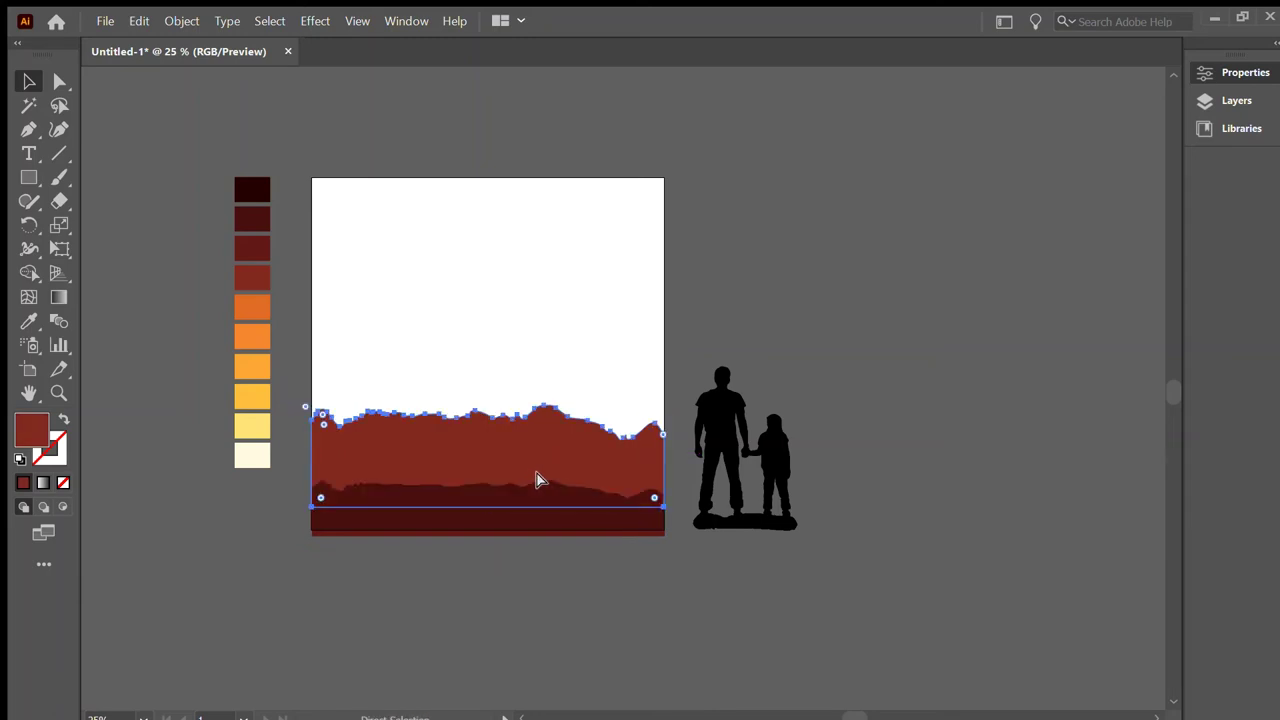
- Offset, widen, tilt and stretch the dark and red ridges so they spill past the artboard edges
mouse_move(434, 434)
mouse_down()
mouse_move(675, 463)
mouse_move(304, 440)
mouse_move(688, 474)
mouse_up()
drag(509, 430, 400, 489)
drag(629, 449, 654, 472)
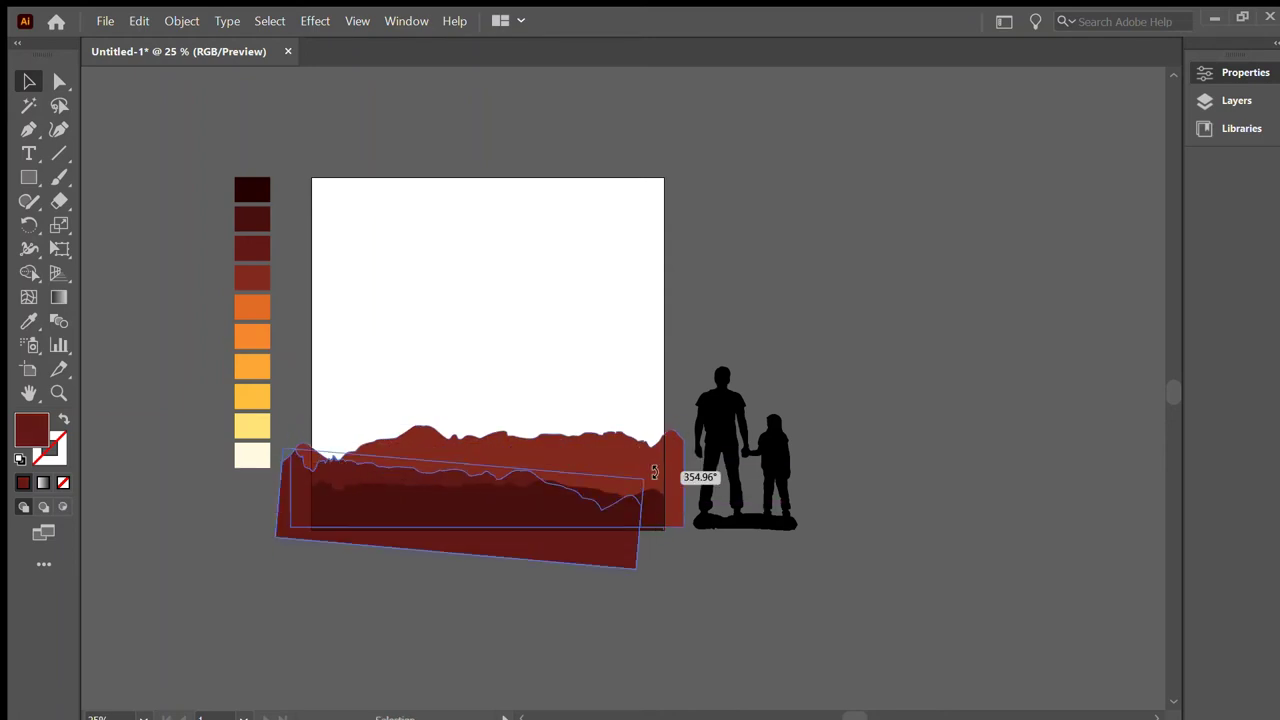
drag(405, 480, 557, 471)
drag(700, 452, 714, 432)
click(716, 410)
click(686, 487)
drag(630, 470, 608, 449)
click(630, 568)
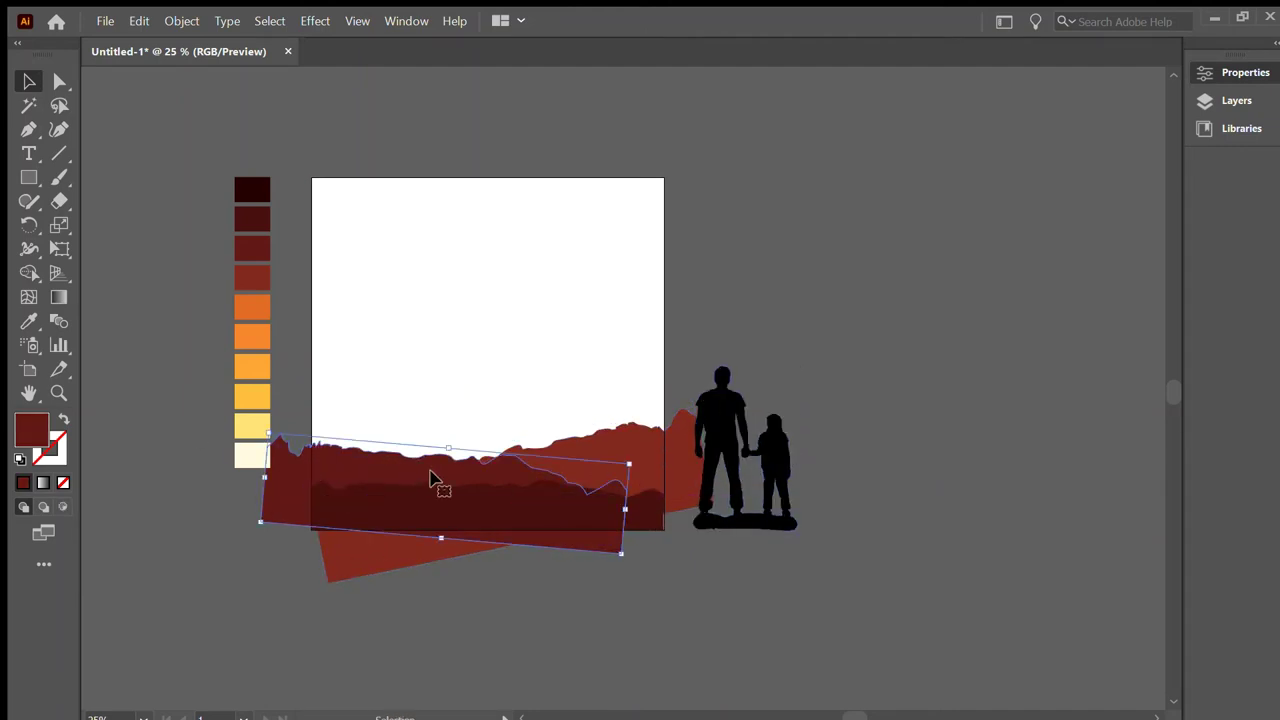
drag(625, 509, 678, 523)
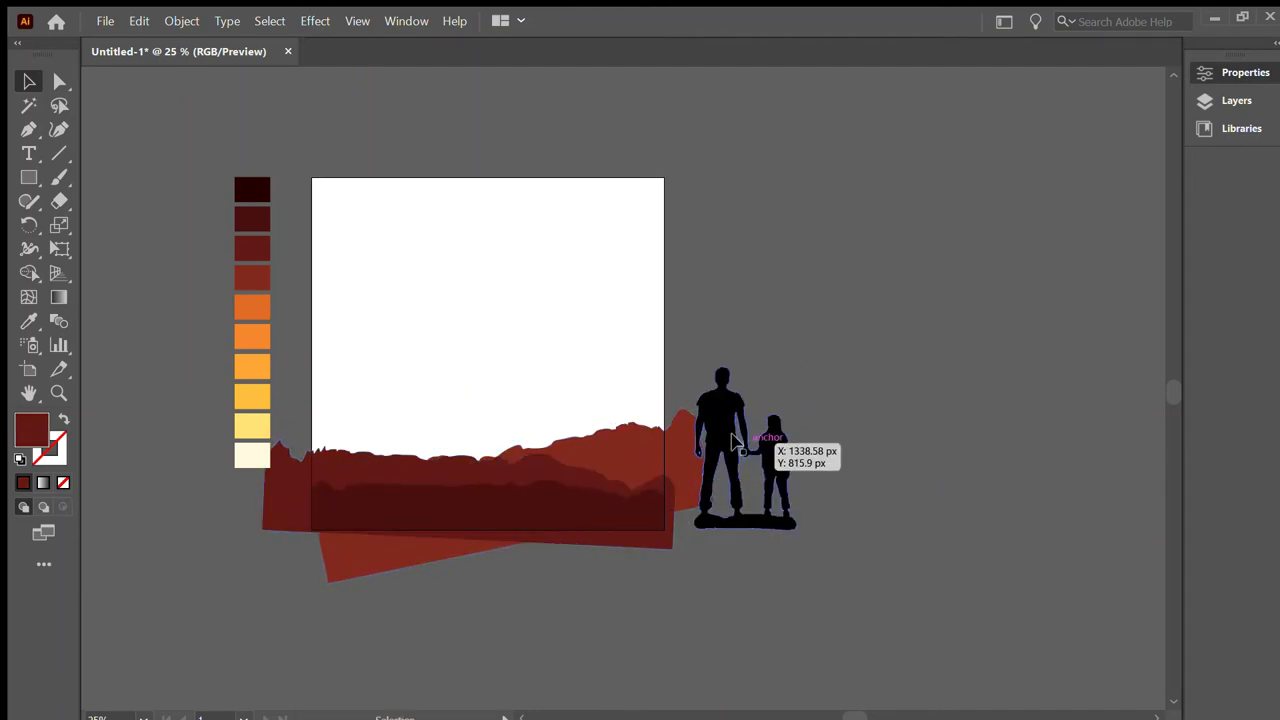
- Centre the silhouette on the ridges and add a cream sun circle sent to the back
drag(726, 434, 465, 381)
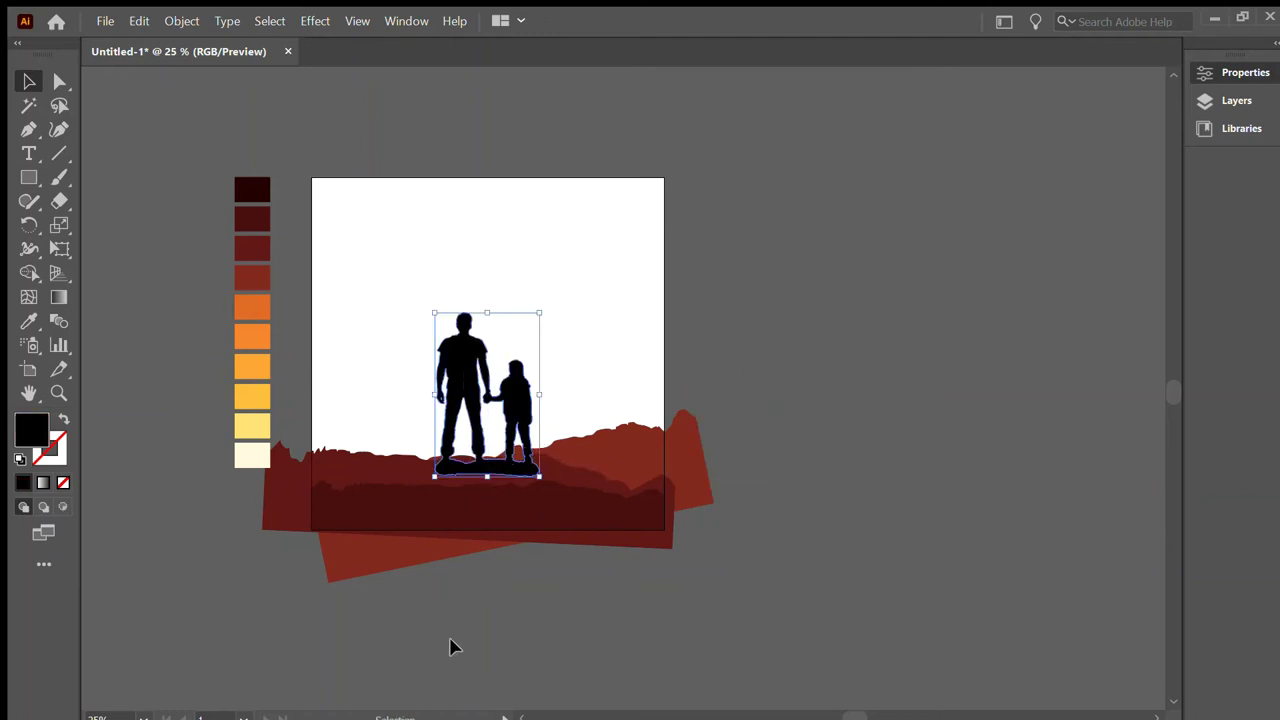
click(446, 623)
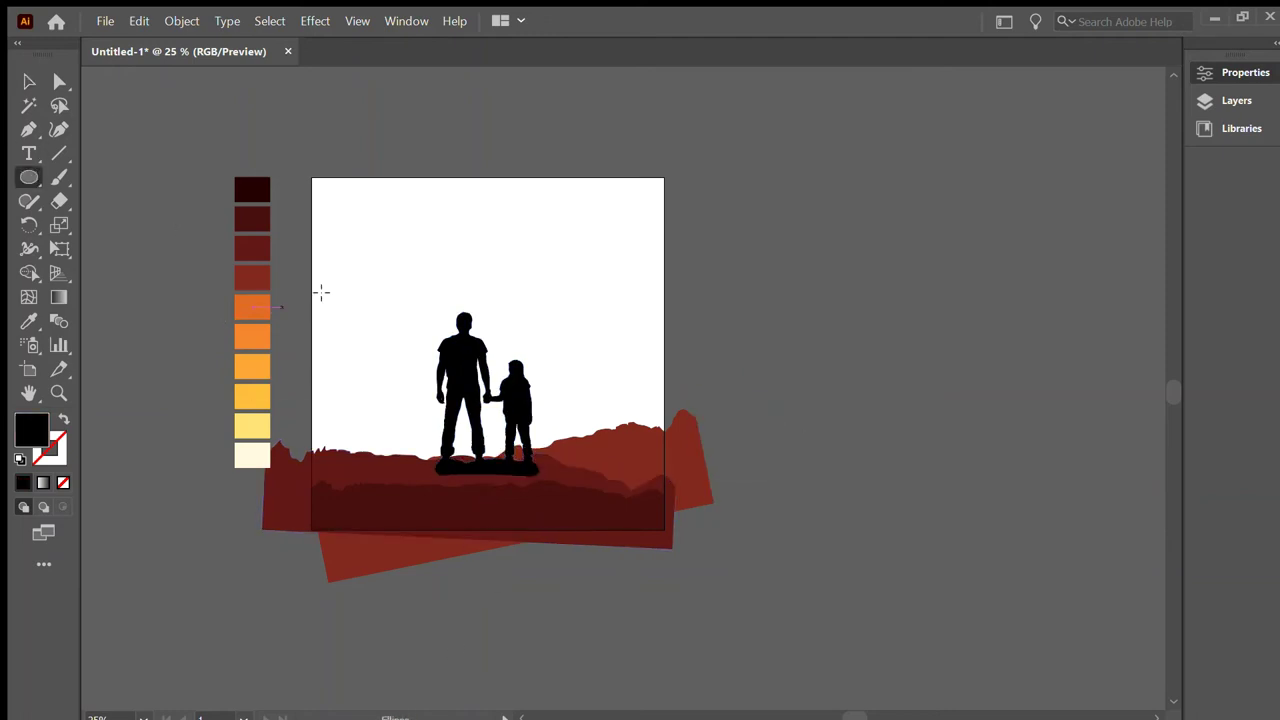
click(28, 178)
mouse_move(388, 248)
mouse_down()
mouse_move(594, 452)
mouse_move(579, 430)
mouse_up()
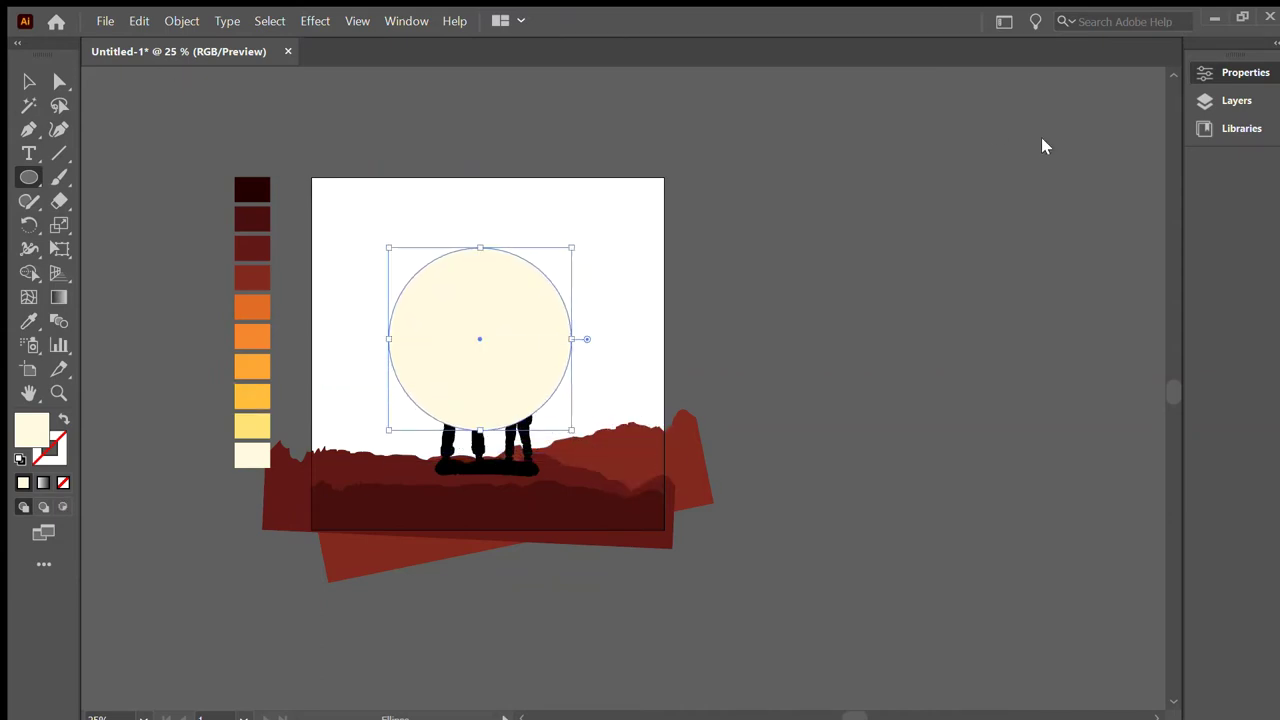
key(shift+Down)
key(shift+Down)
key(shift+Down)
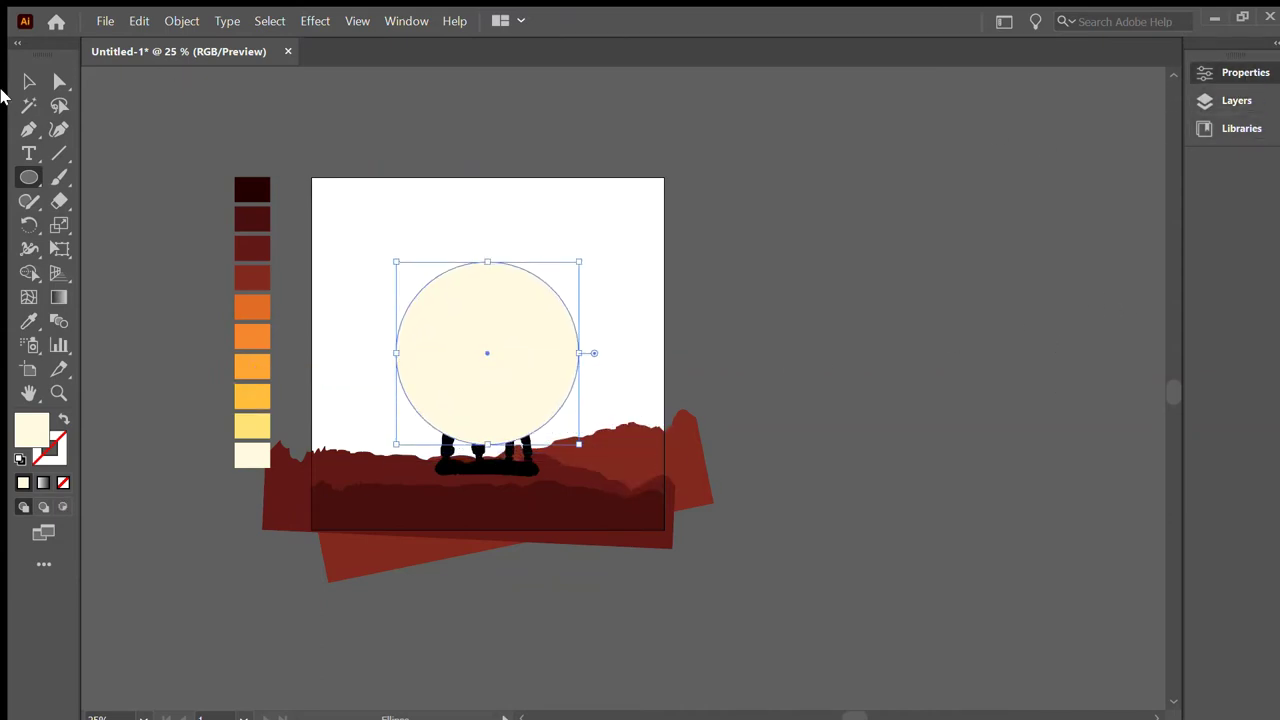
key(ctrl+shift+bracketleft)
- Stretch and reposition the darkest front ridge to span the artboard bottom
click(545, 440)
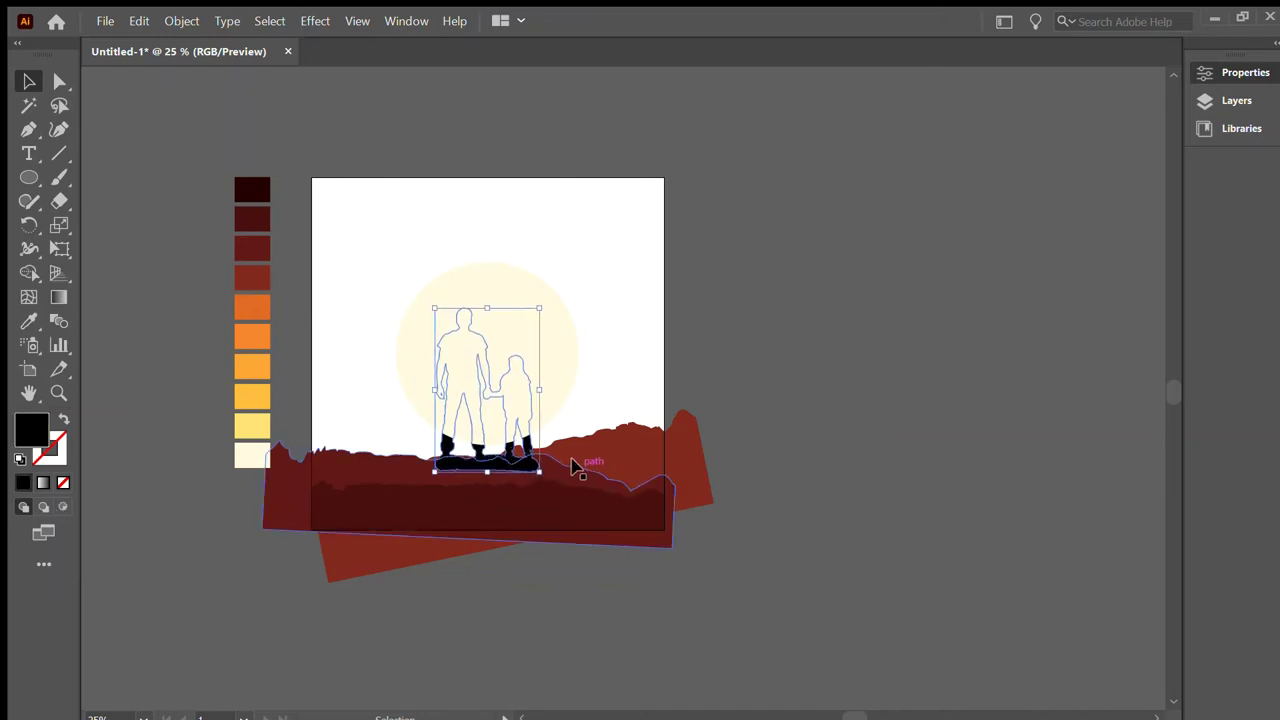
click(612, 475)
click(580, 503)
click(354, 514)
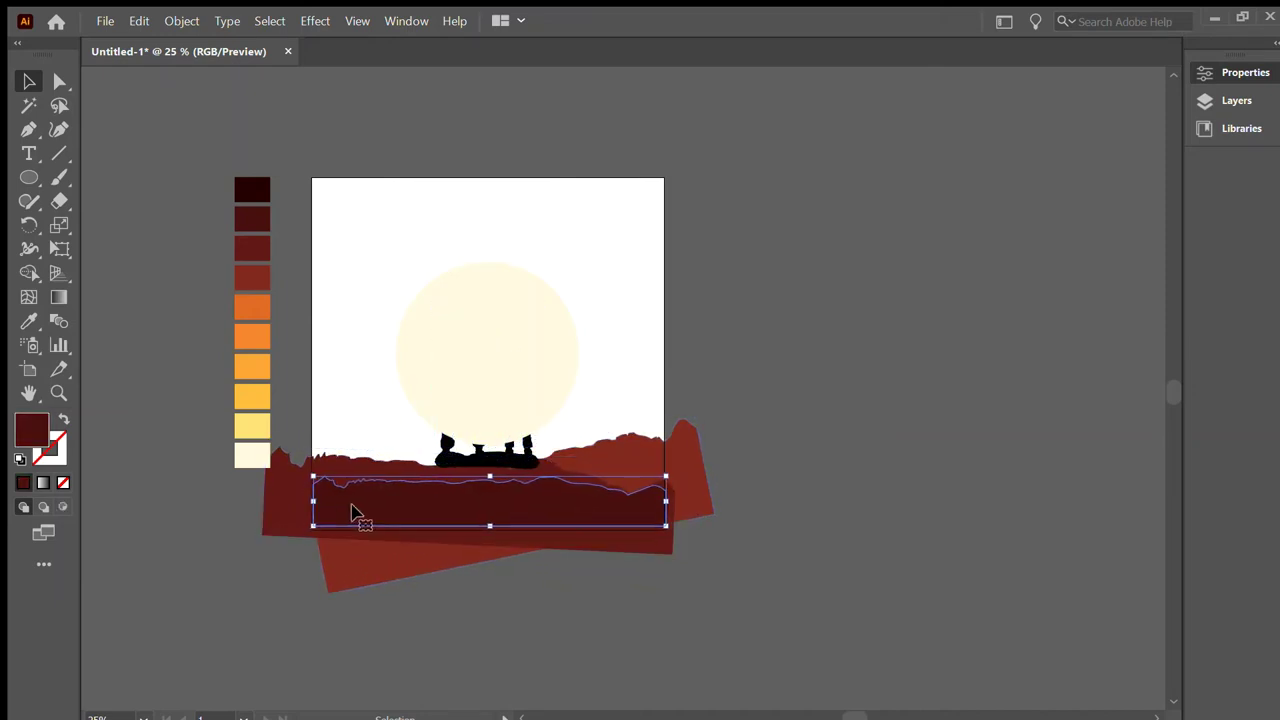
drag(495, 531, 497, 538)
drag(480, 505, 457, 500)
drag(652, 509, 686, 520)
click(494, 591)
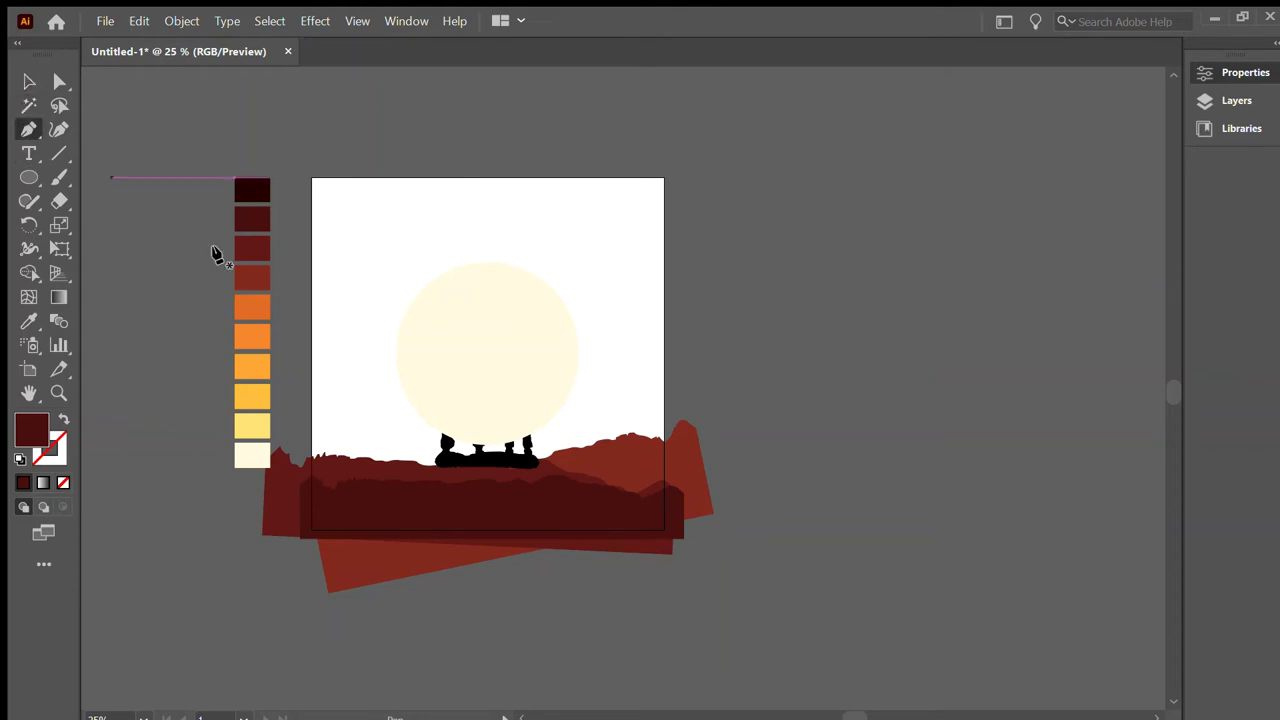
- Start a Pen rock outline under the figures with curved points along its left and bottom
scroll(365, 430, up, 3)
scroll(600, 560, up, 1)
click(665, 531)
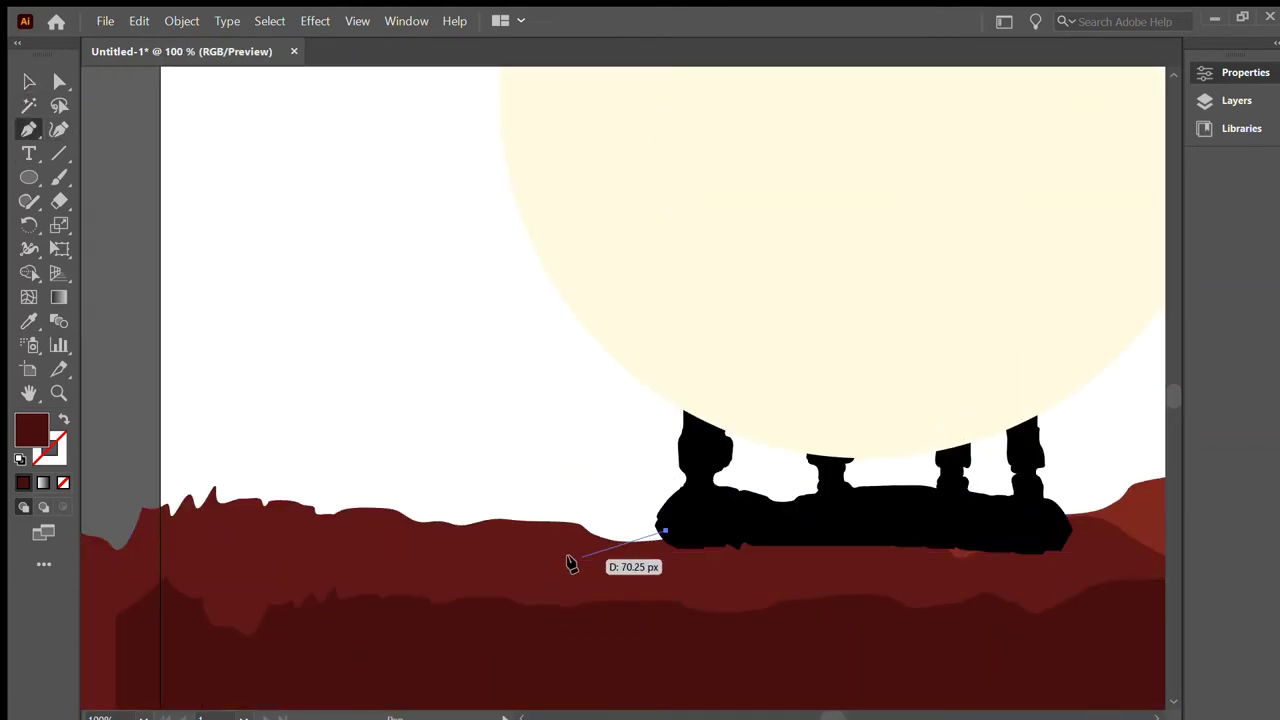
scroll(240, 660, down, 3)
scroll(240, 660, up, 3)
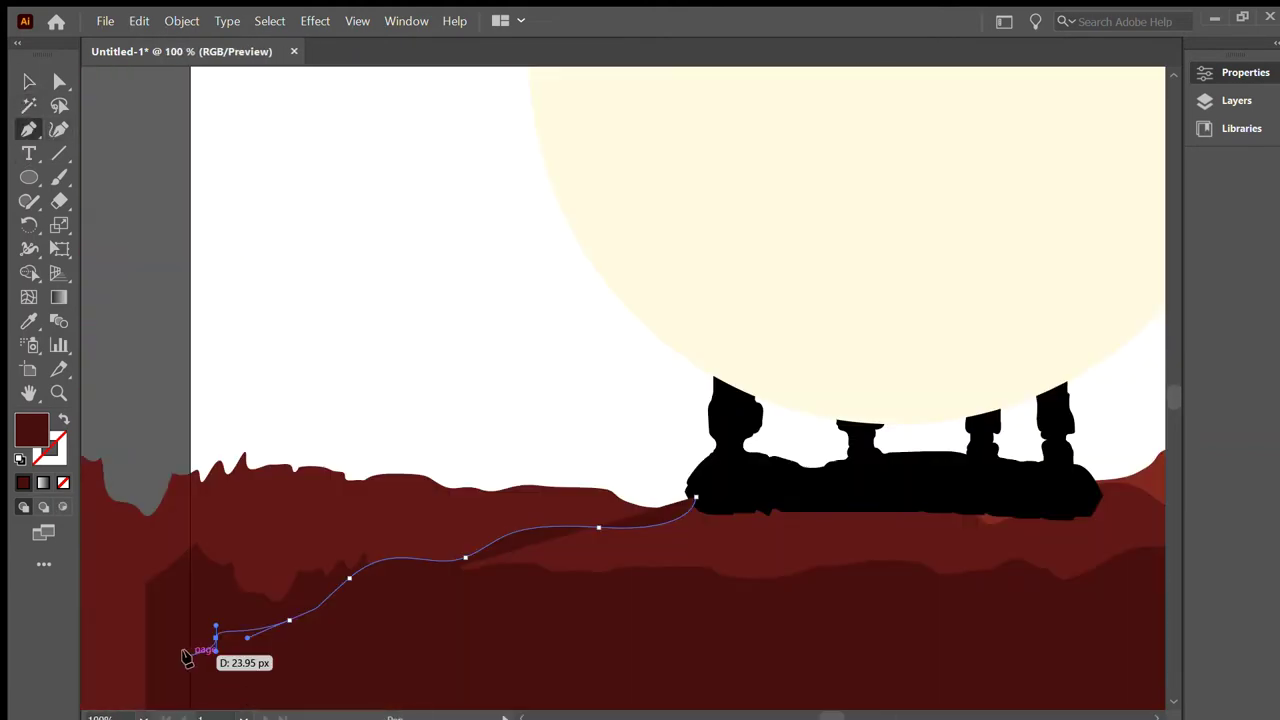
scroll(214, 651, up, 1)
click(131, 260)
drag(122, 416, 151, 463)
click(299, 458)
scroll(349, 465, down, 3)
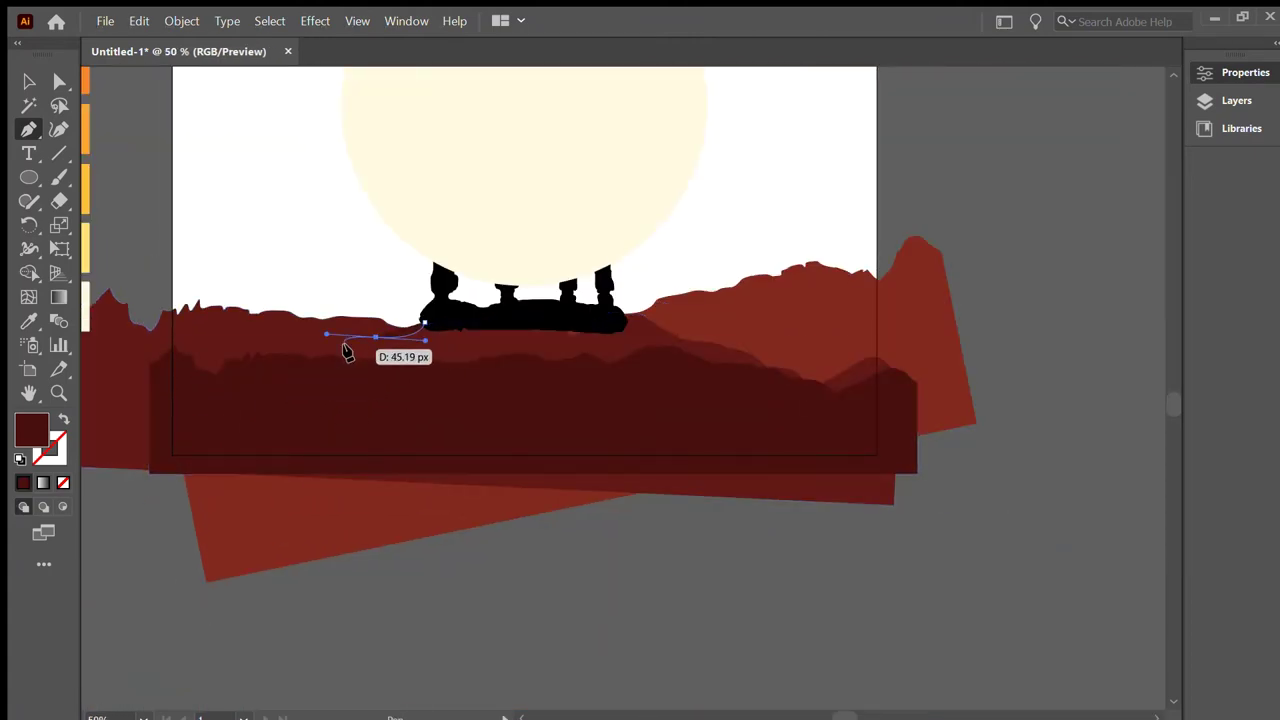
drag(395, 341, 370, 359)
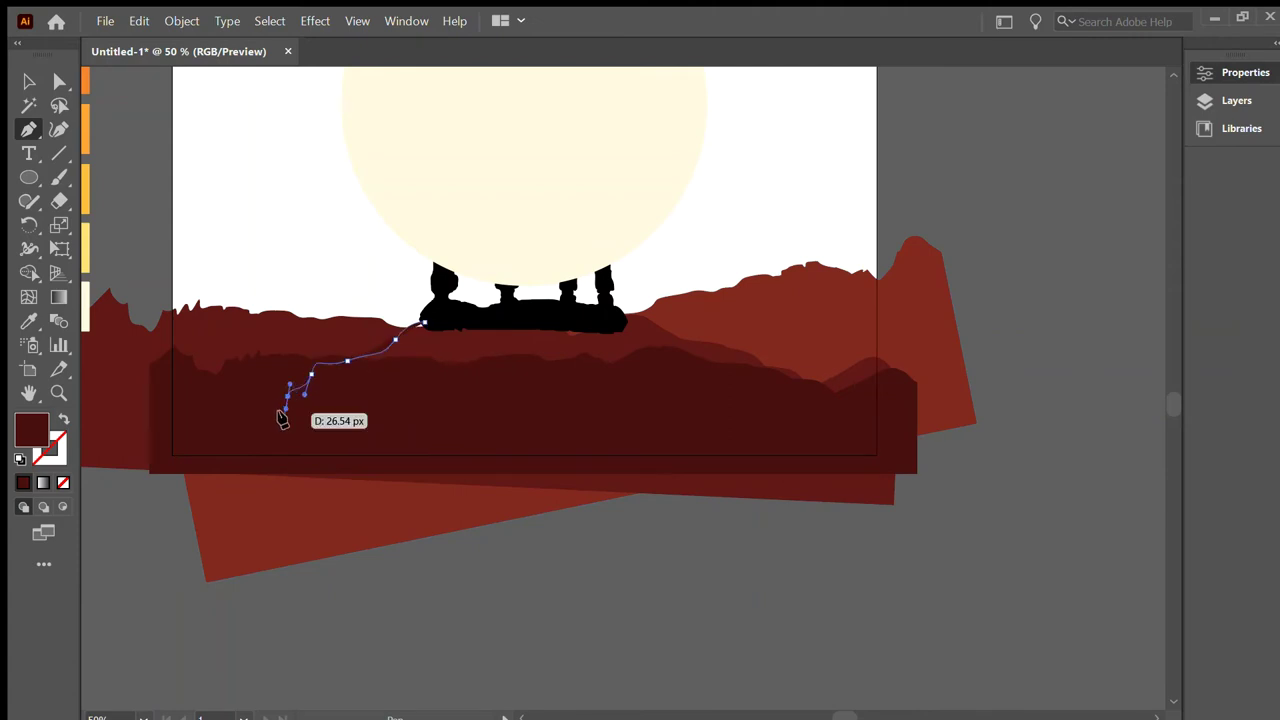
mouse_move(719, 463)
mouse_down()
mouse_move(735, 463)
mouse_move(737, 428)
mouse_up()
- Continue the rock outline up the right side and close it at the figures' base
click(745, 433)
click(733, 414)
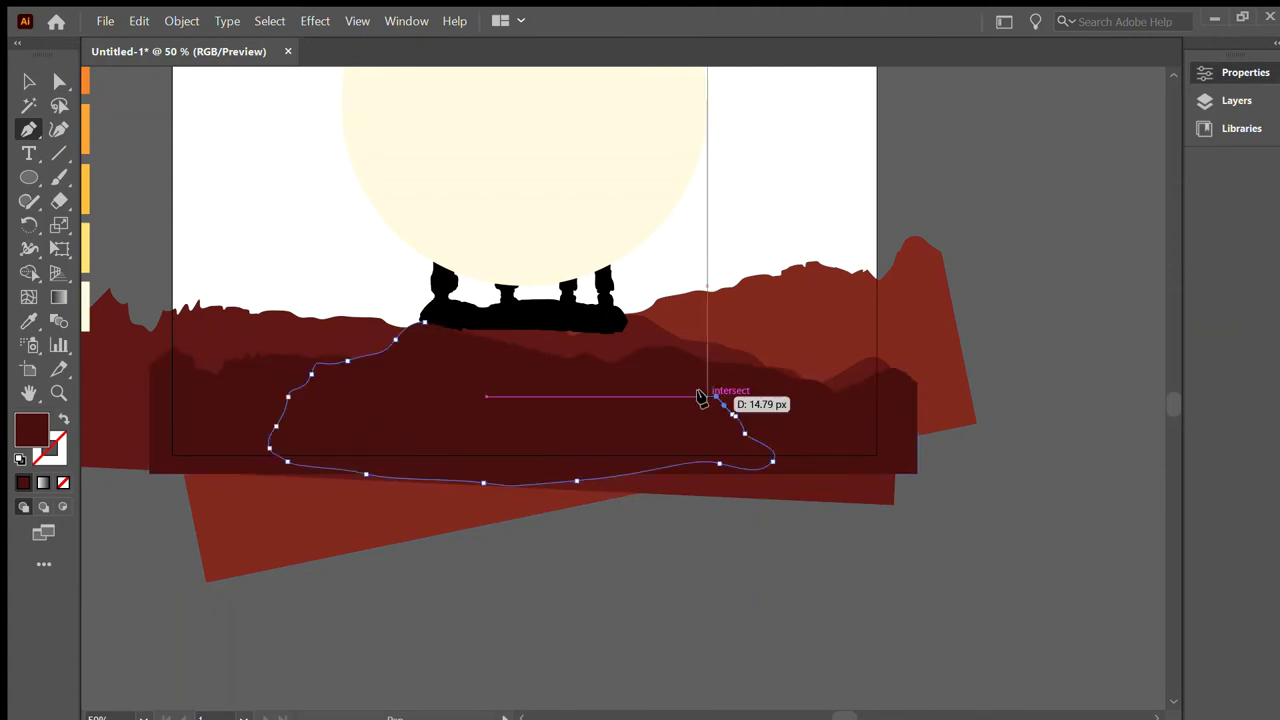
click(716, 397)
drag(701, 383, 748, 380)
key(ctrl+plus)
key(ctrl+plus)
click(484, 351)
click(428, 322)
click(415, 288)
click(387, 274)
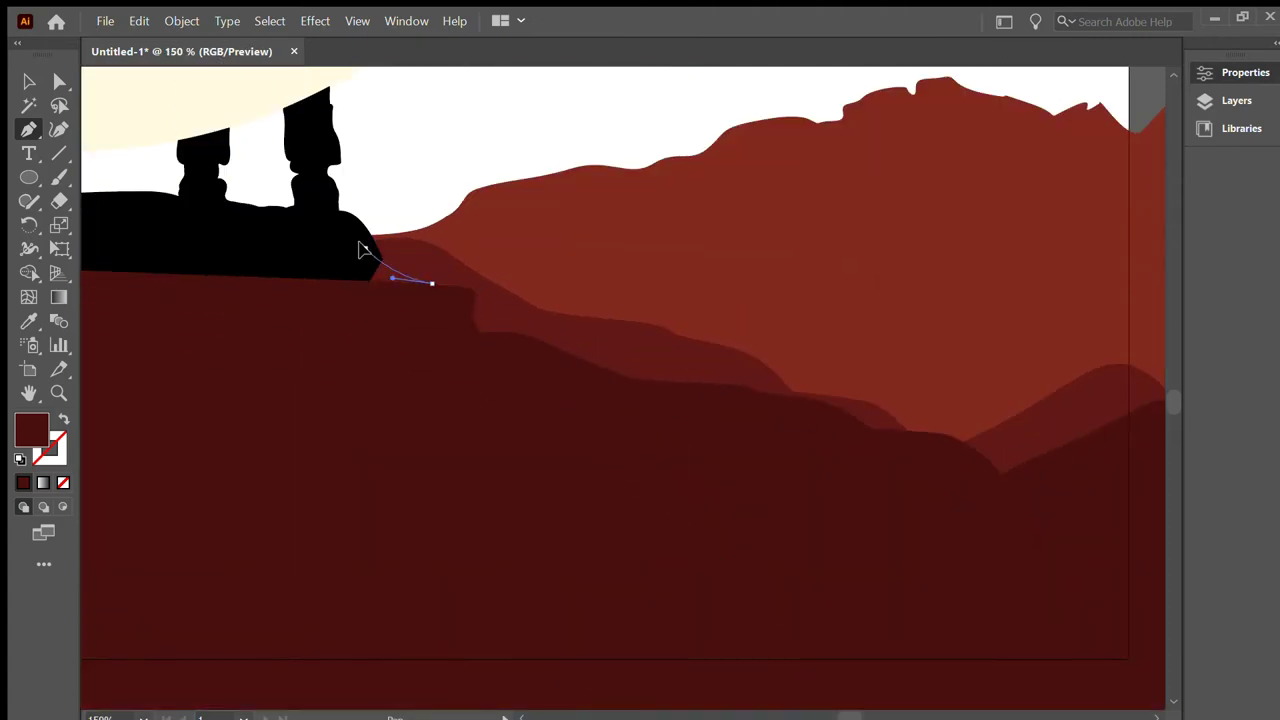
drag(304, 244, 292, 257)
scroll(623, 486, down, 5)
scroll(623, 486, up, 3)
- Fill the rock and the father-and-child figures with the darkest maroon swatch
key(v)
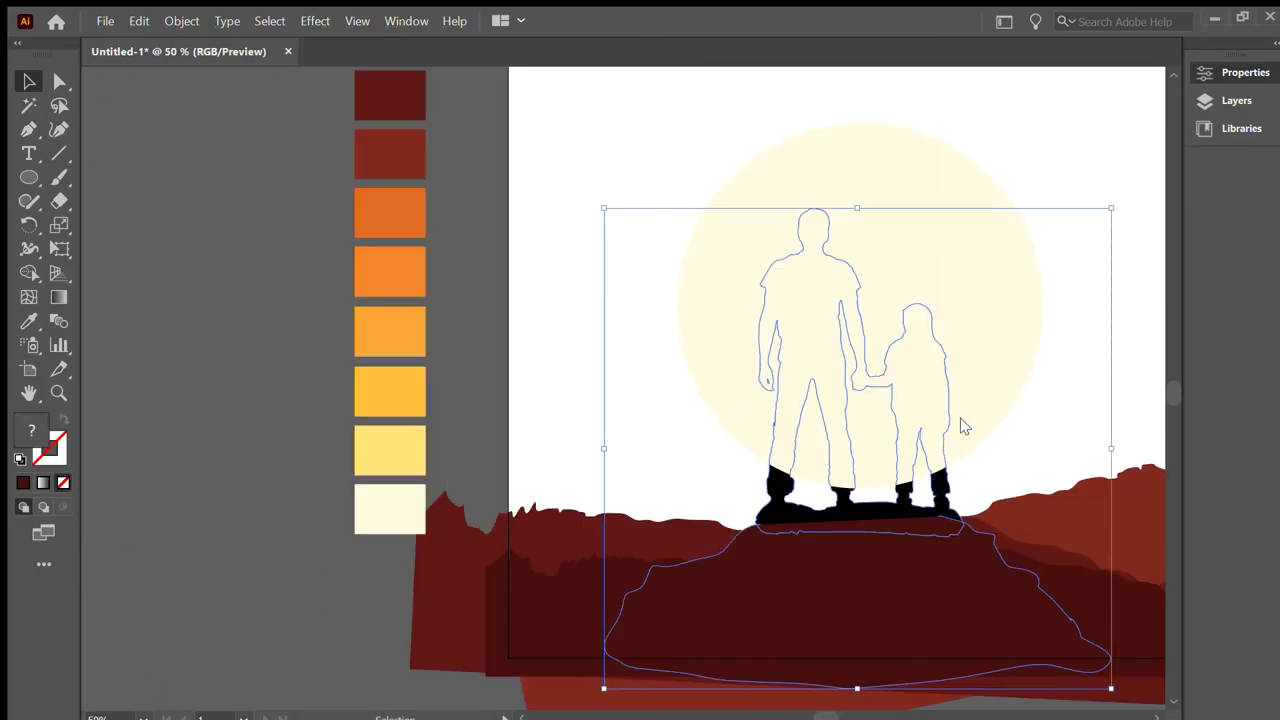
click(803, 527)
shift+click(805, 495)
key(ctrl+8)
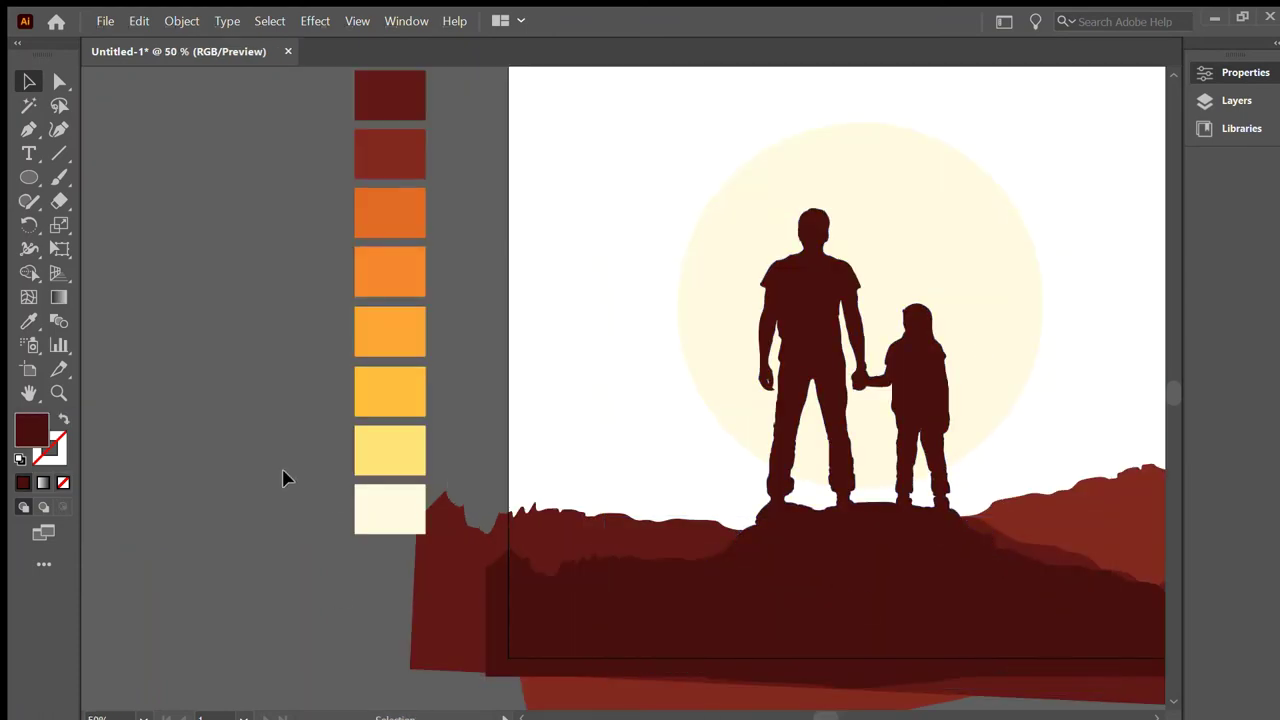
key(ctrl+minus)
key(i)
click(322, 224)
- Draw a dark rectangle covering the whole artboard
key(ctrl+shift+a)
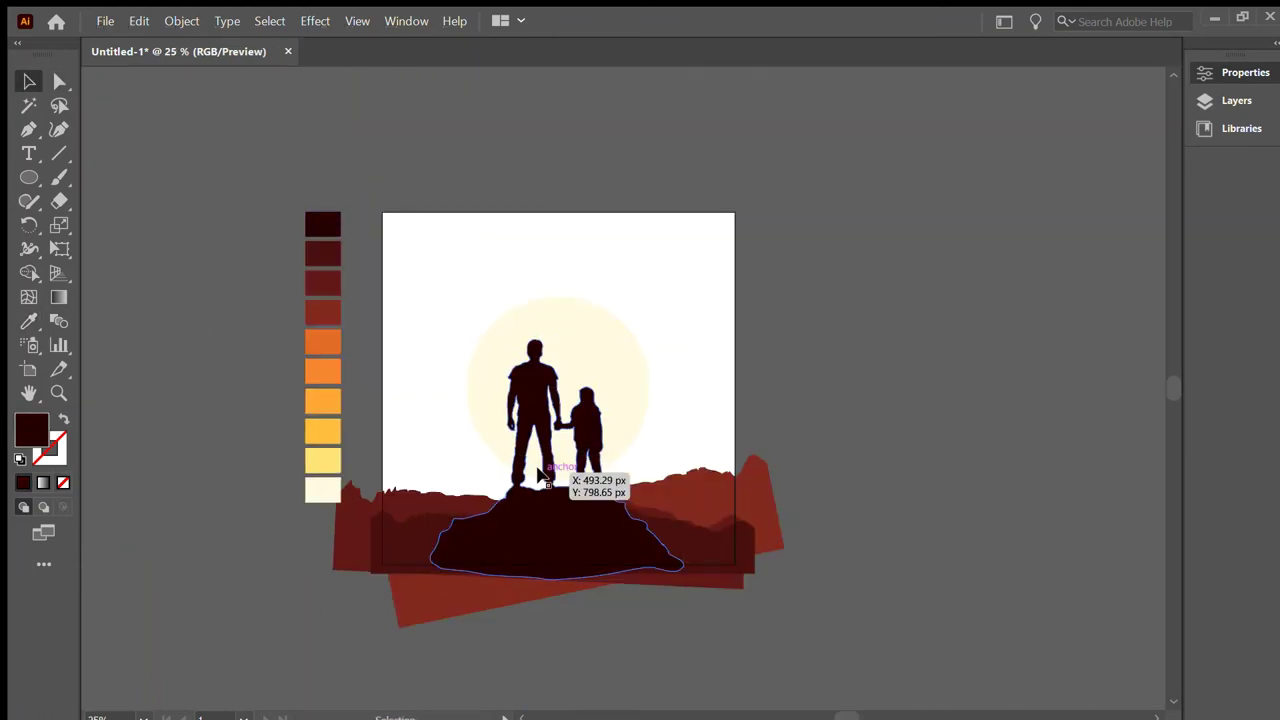
key(ctrl+plus)
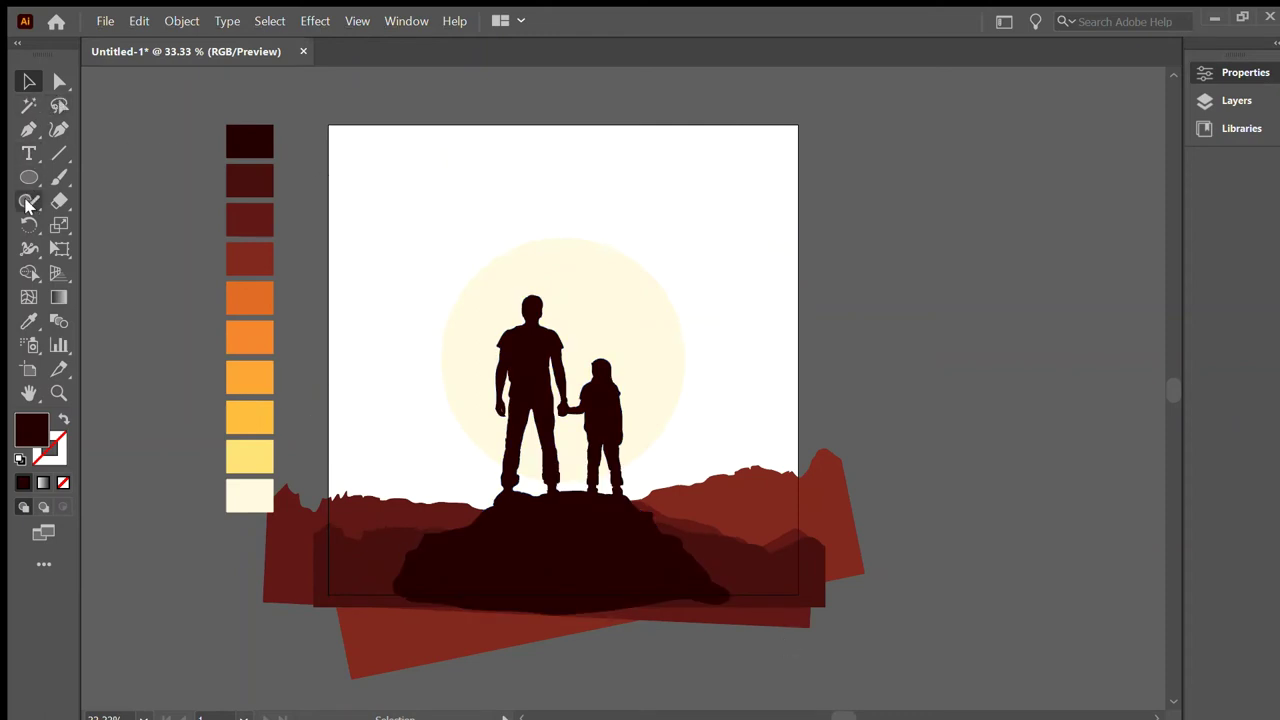
mouse_move(331, 126)
mouse_down()
mouse_move(823, 555)
mouse_move(798, 549)
mouse_up()
- Send the sky rectangle to the back and give it a radial gradient from pale yellow to orange
key(ctrl+shift+bracketleft)
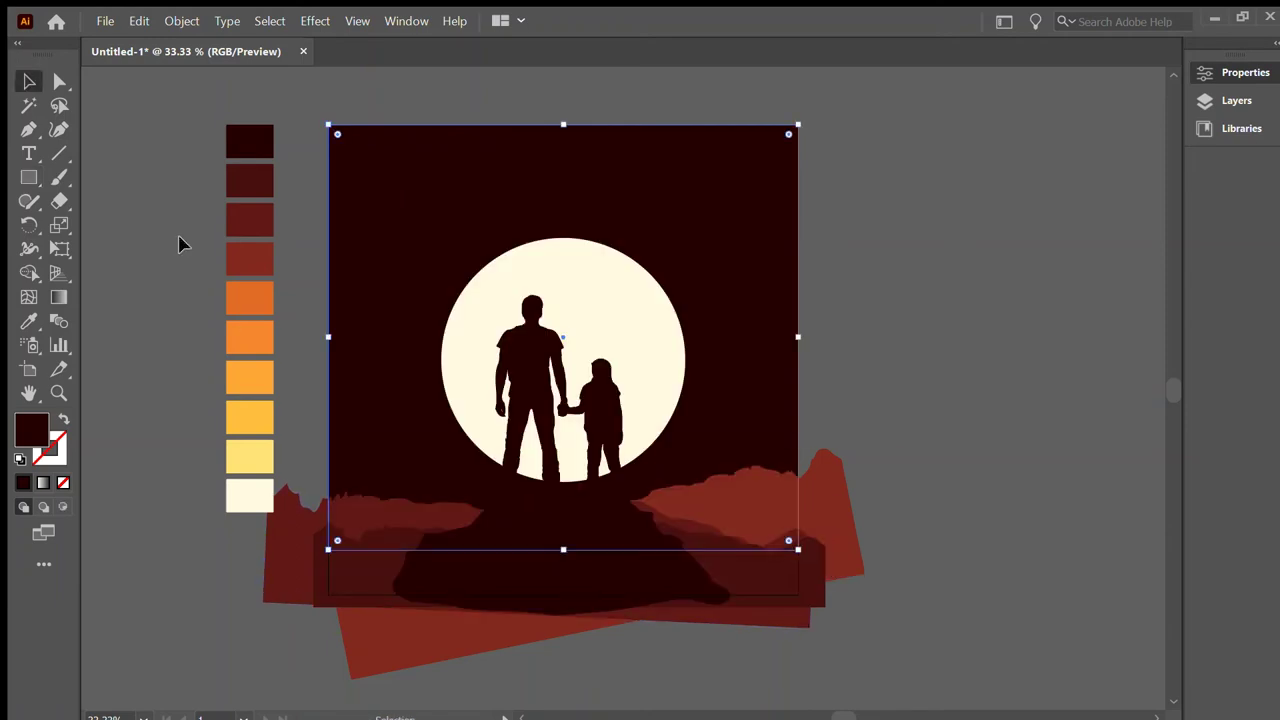
click(43, 483)
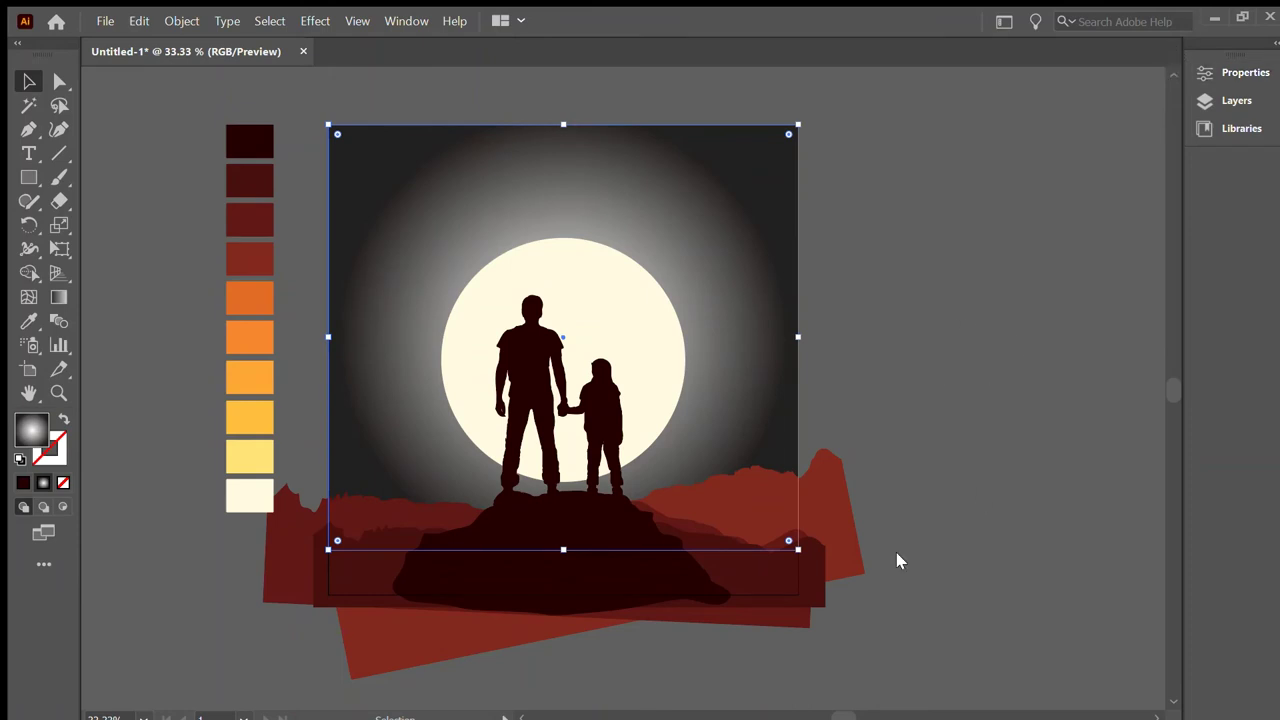
key(g)
click(249, 377)
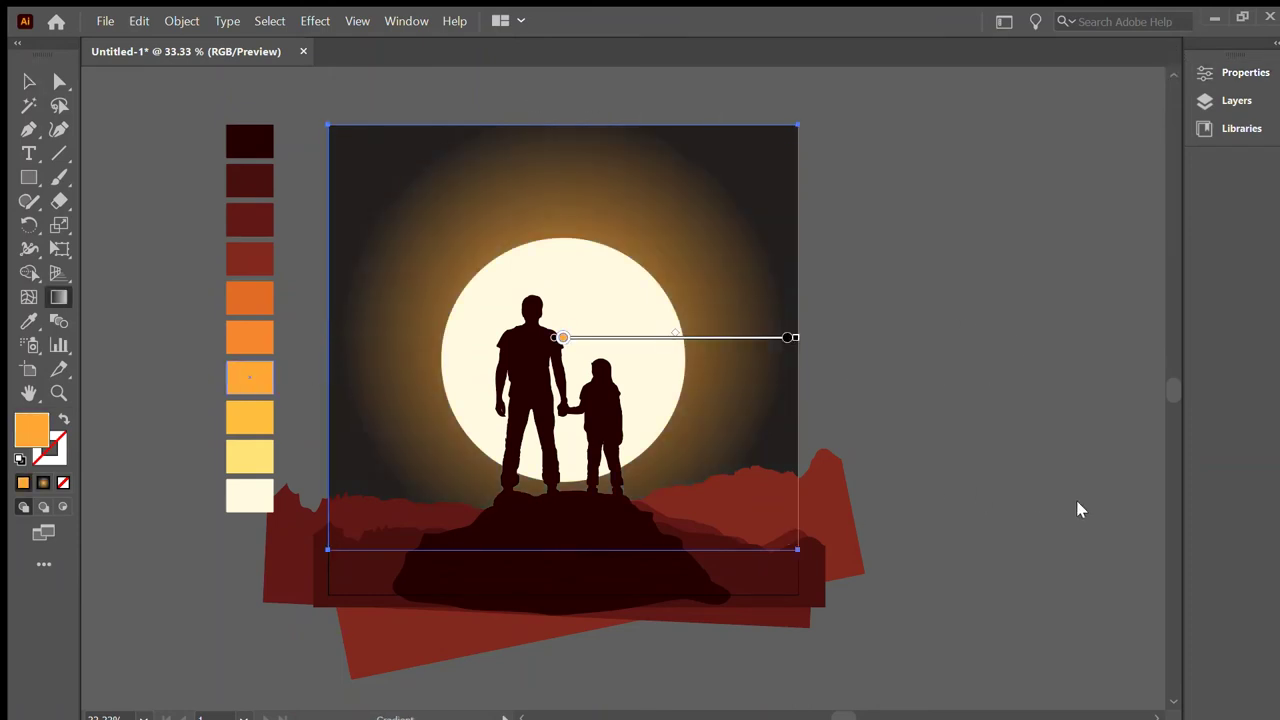
click(249, 259)
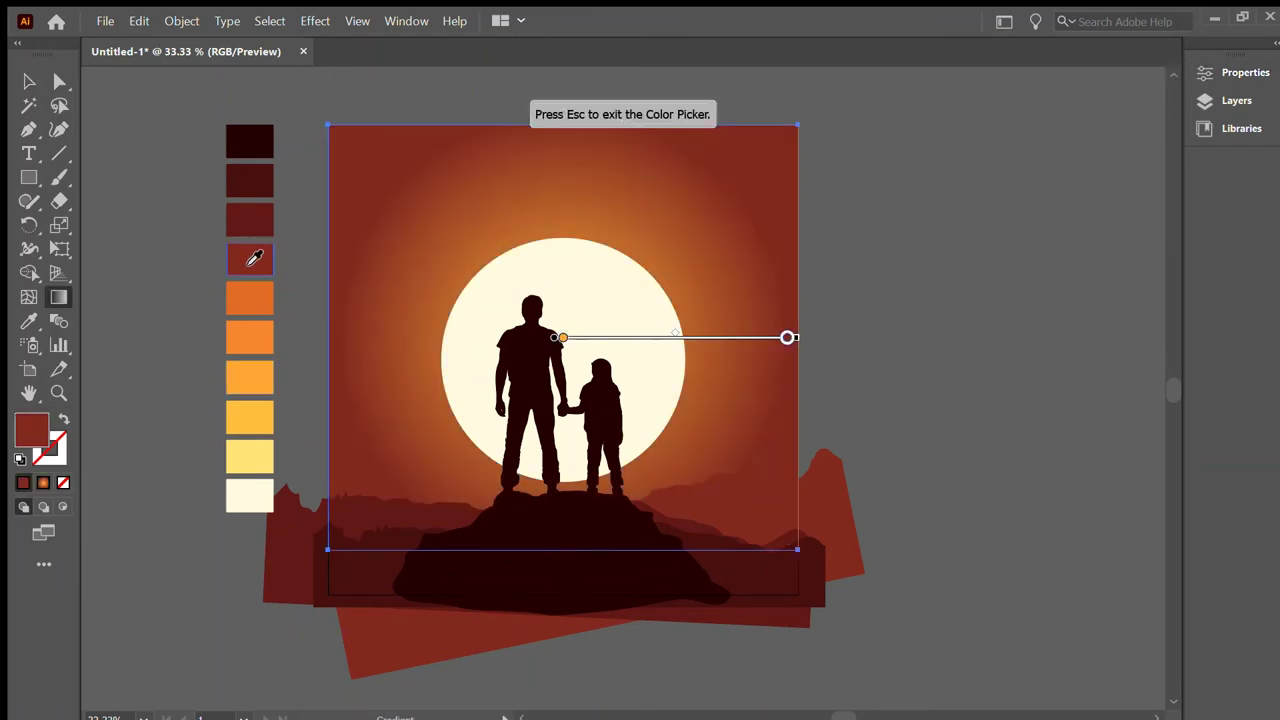
click(253, 300)
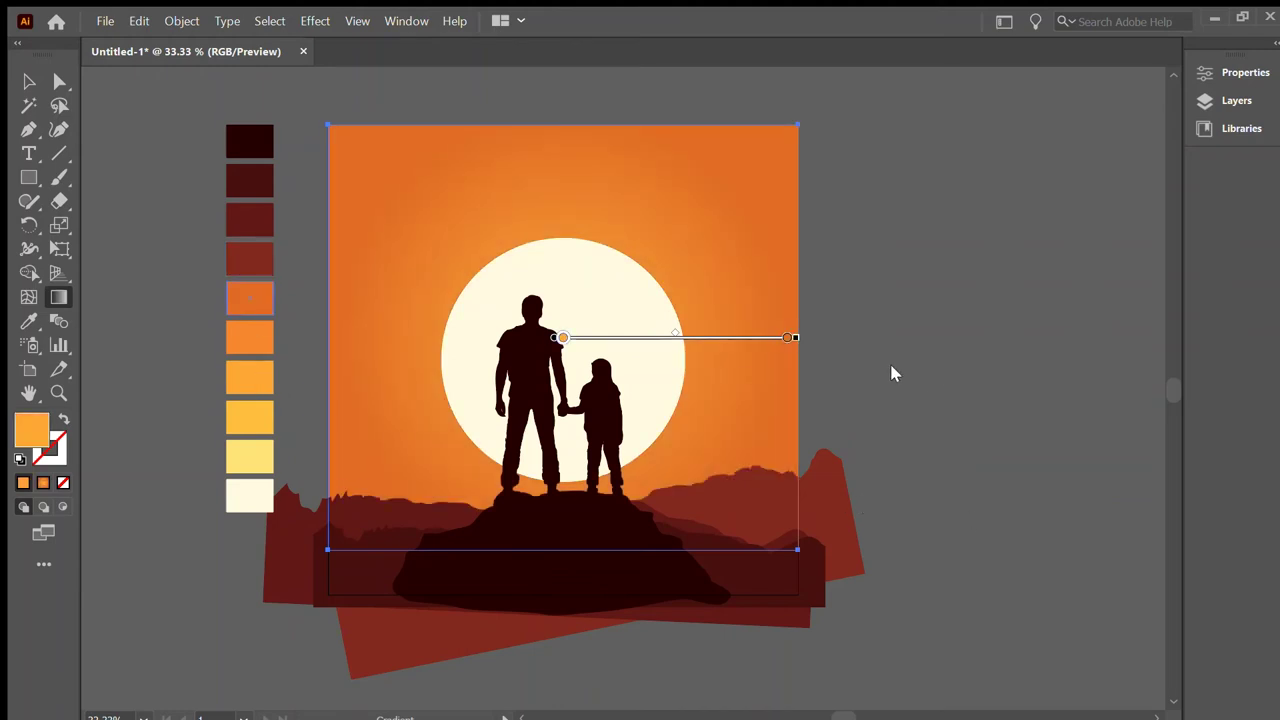
click(240, 388)
click(254, 459)
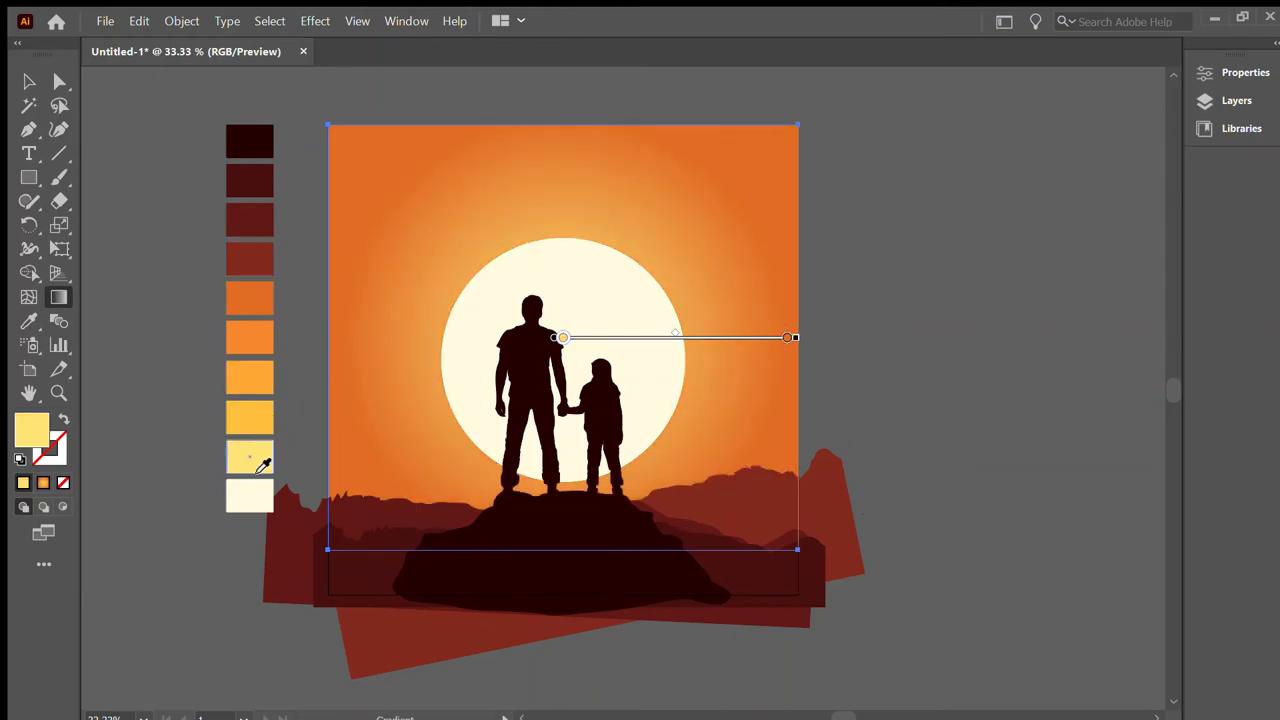
- Deselect the sky and select the cream sun circle
key(v)
click(918, 641)
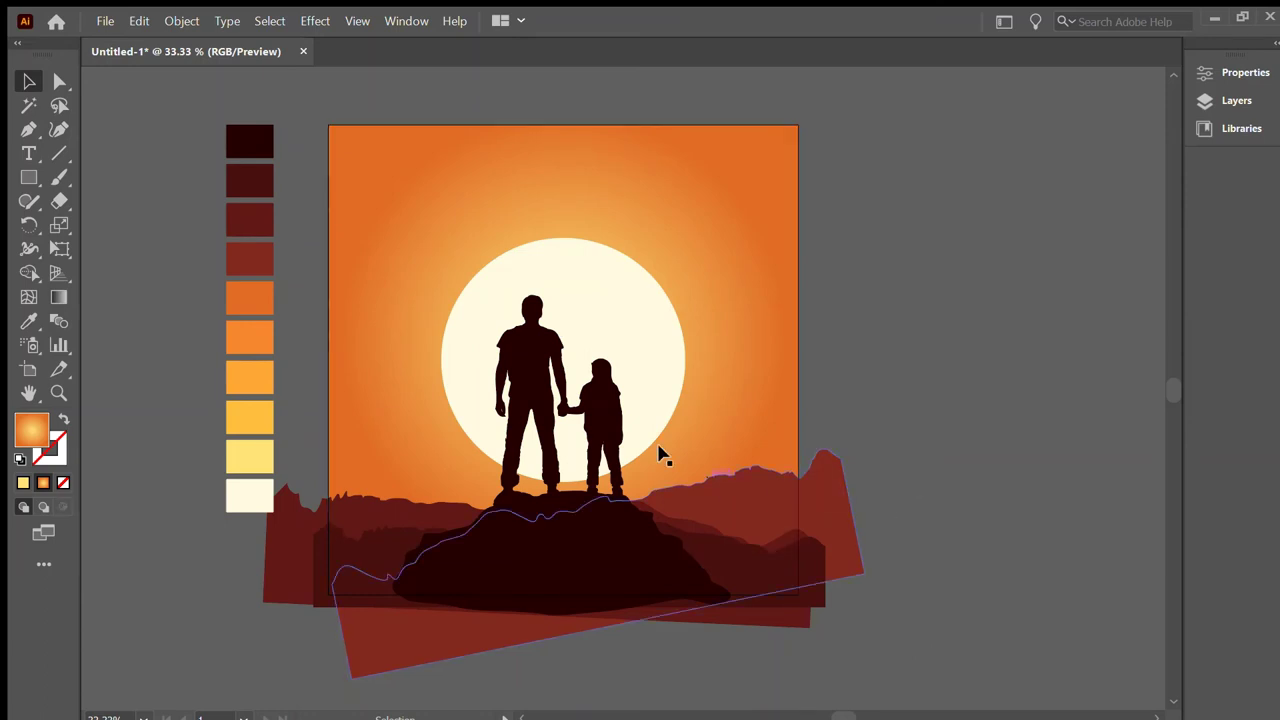
click(600, 291)
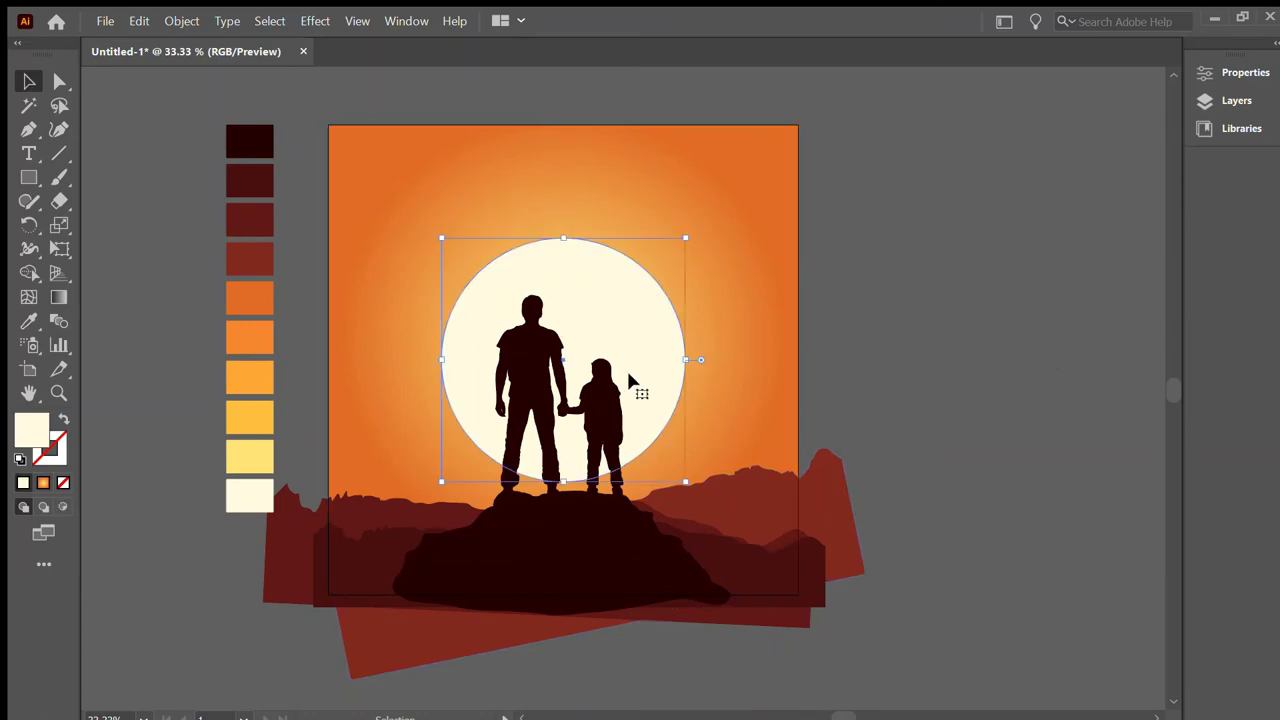
- Copy the sun circle, enlarge the copy, and fill it with a radial gradient, cream at the centre
mouse_move(630, 380)
mouse_down()
mouse_move(648, 455)
mouse_move(722, 519)
mouse_up()
click(1094, 460)
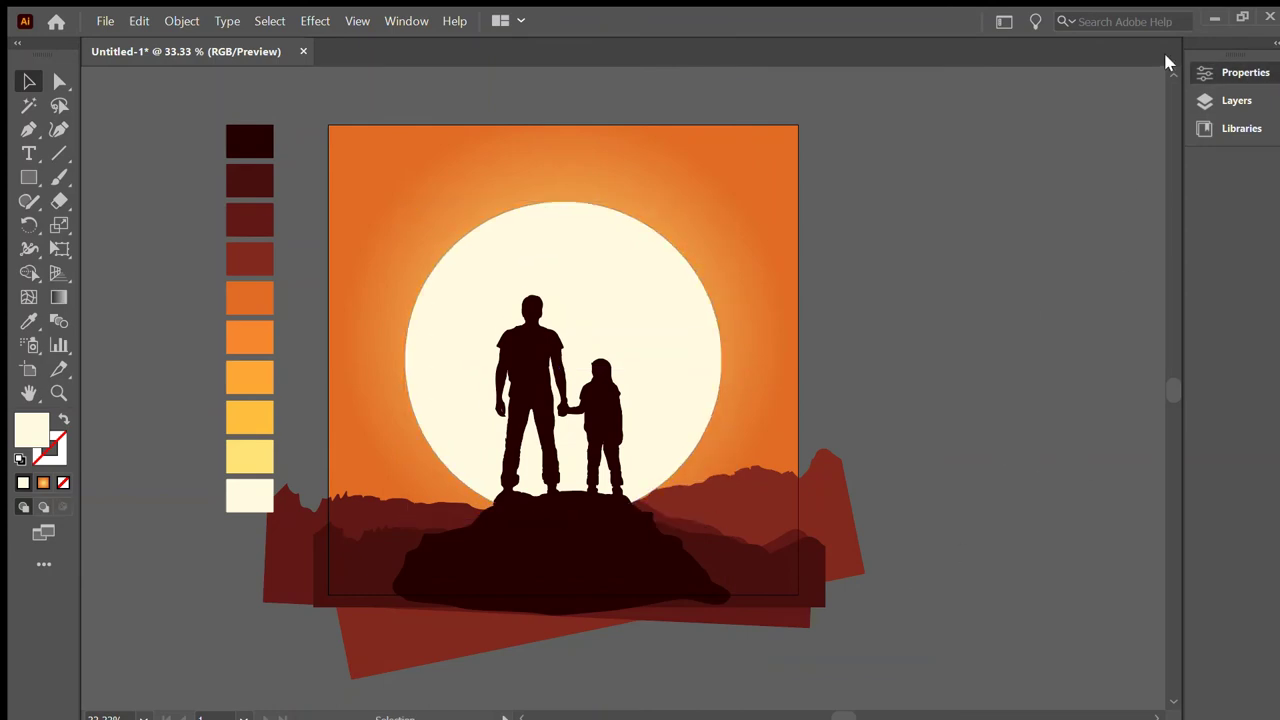
key(ctrl+z)
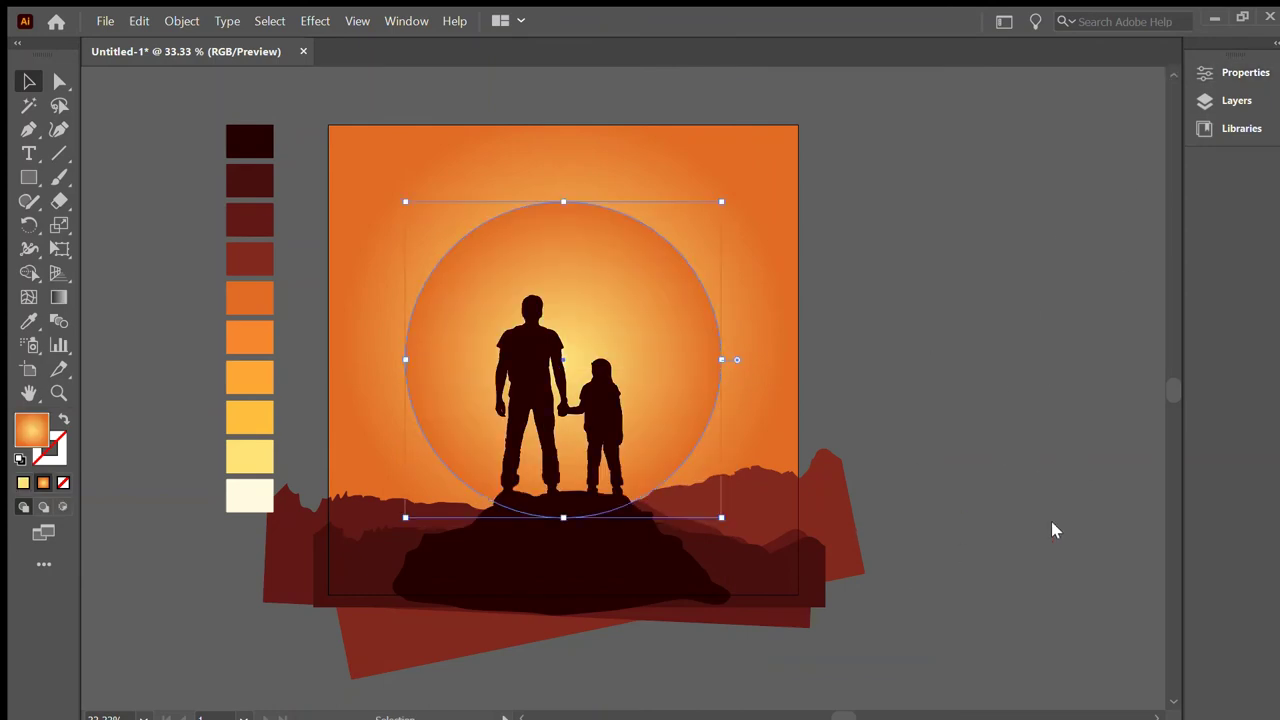
key(g)
click(249, 495)
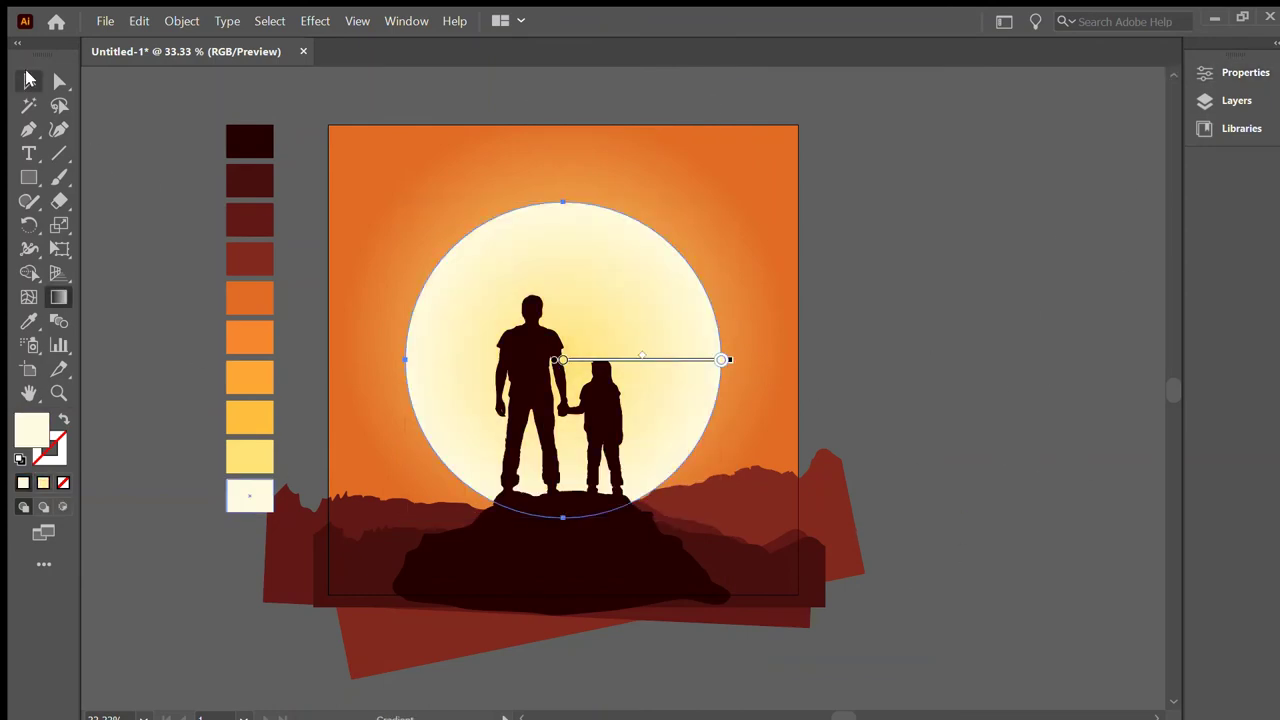
drag(721, 359, 563, 359)
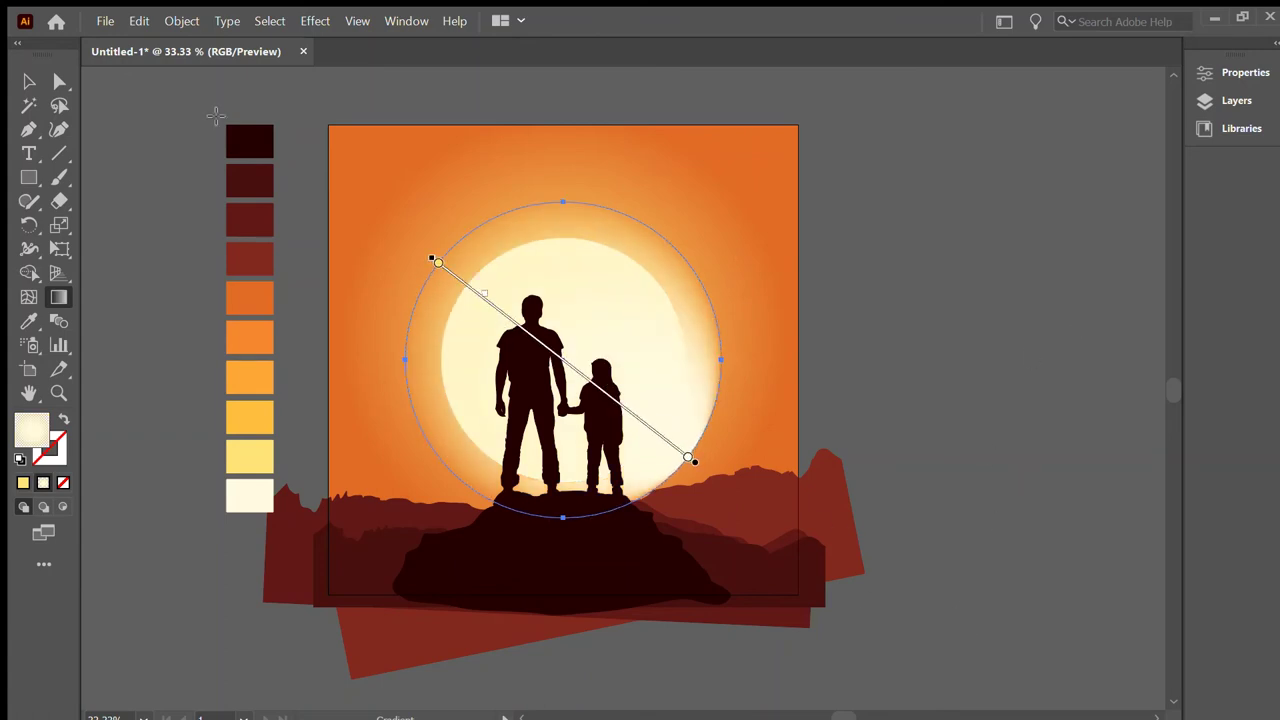
- Enlarge the glow circle to 782 px and reselect it outside the group's isolation mode
key(v)
click(769, 456)
drag(720, 517, 748, 542)
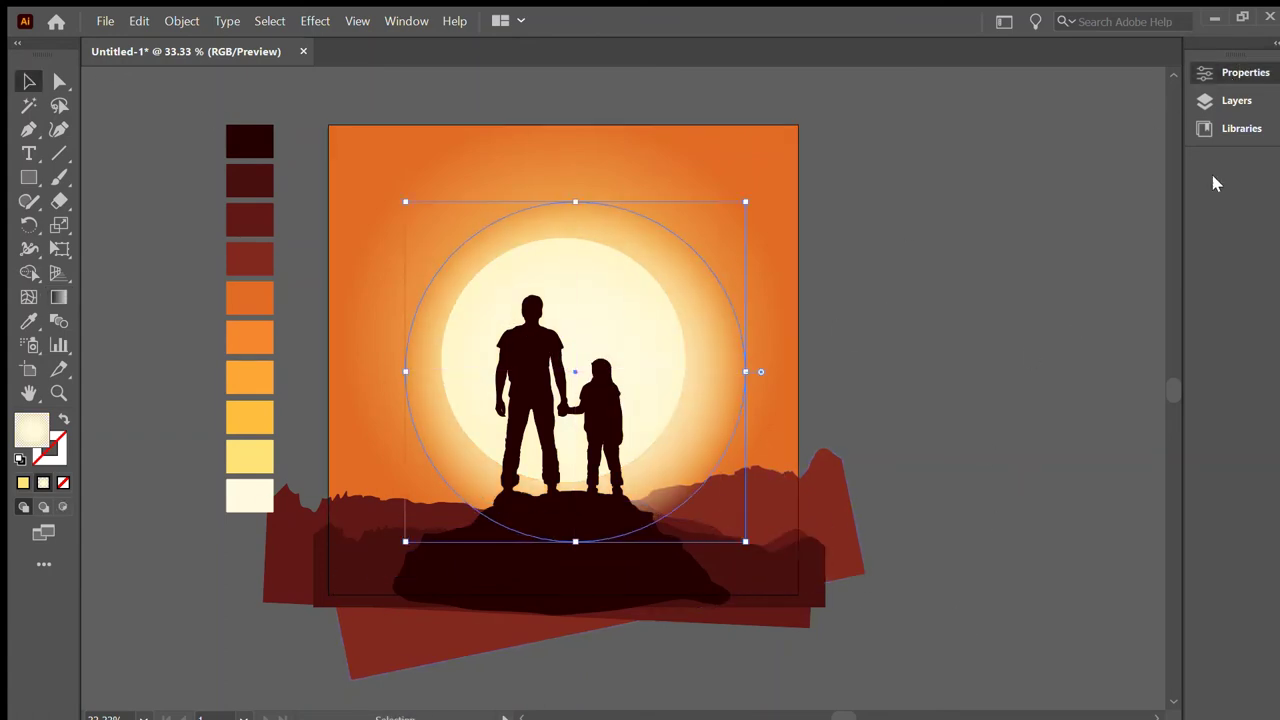
click(951, 588)
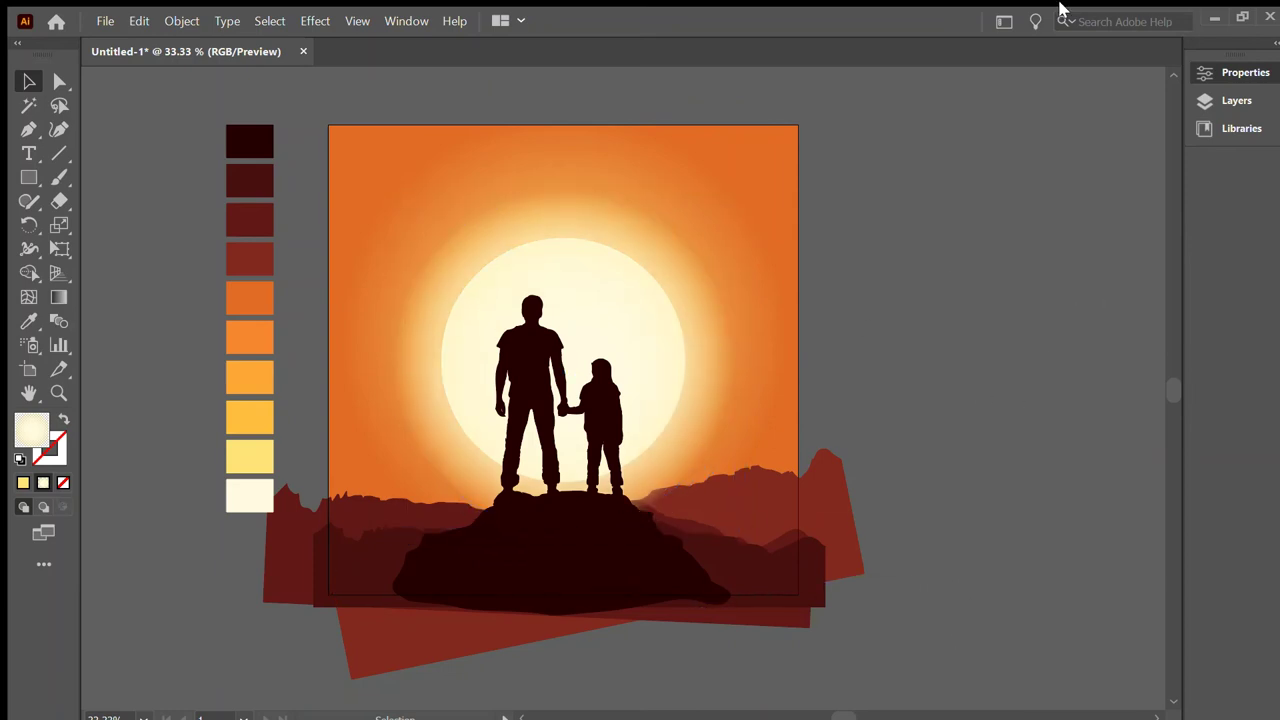
double_click(690, 282)
double_click(322, 162)
- Sharpen the glow's gradient transition near the sun and enlarge the circle to nearly fill the artboard
key(g)
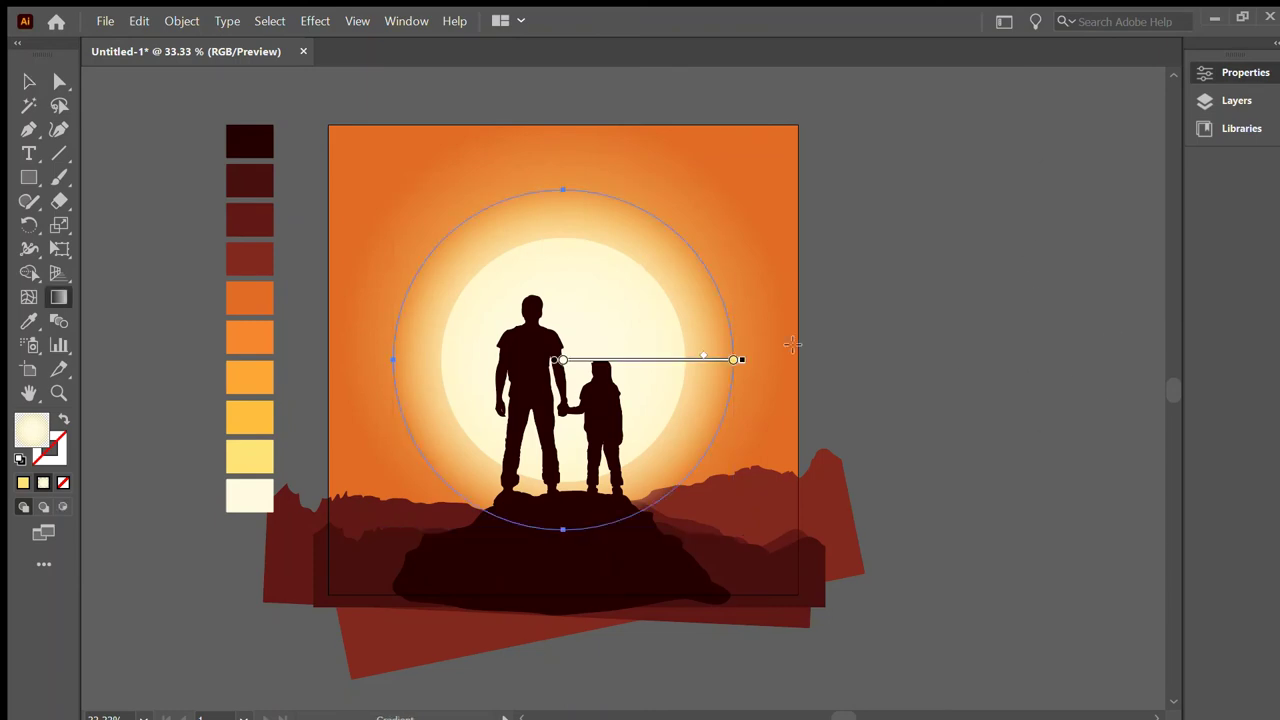
drag(698, 357, 664, 356)
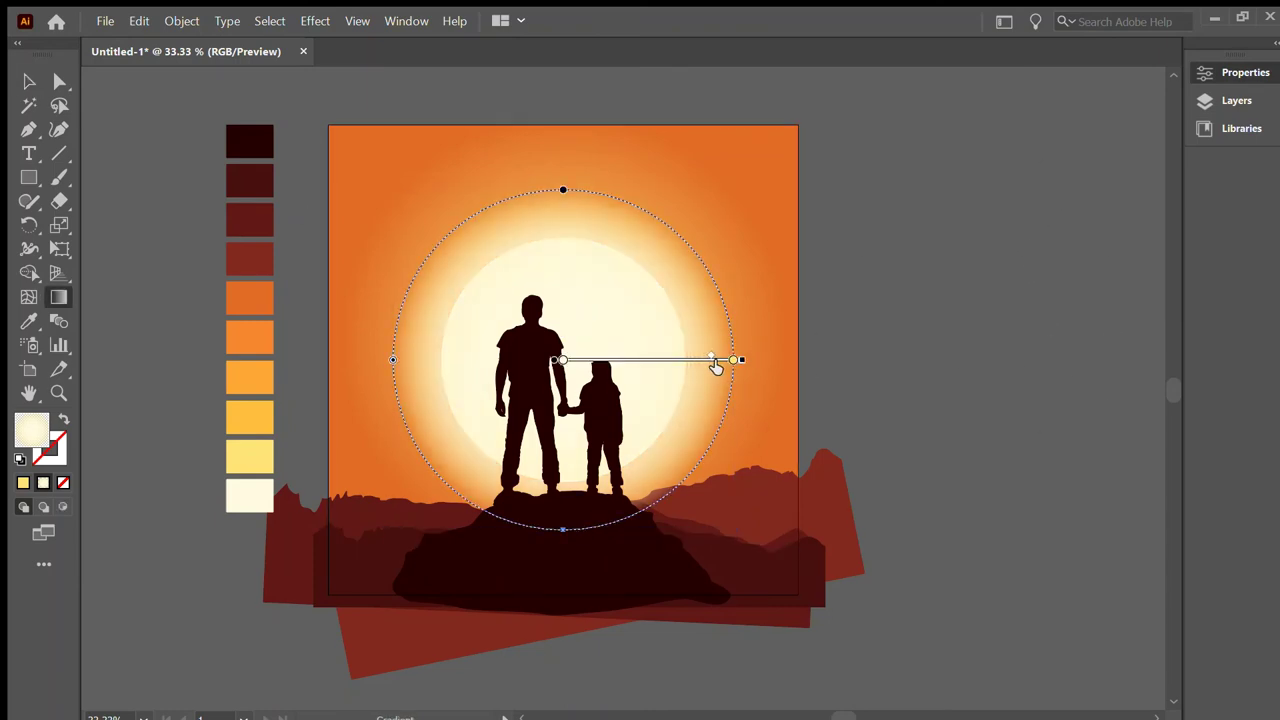
key(v)
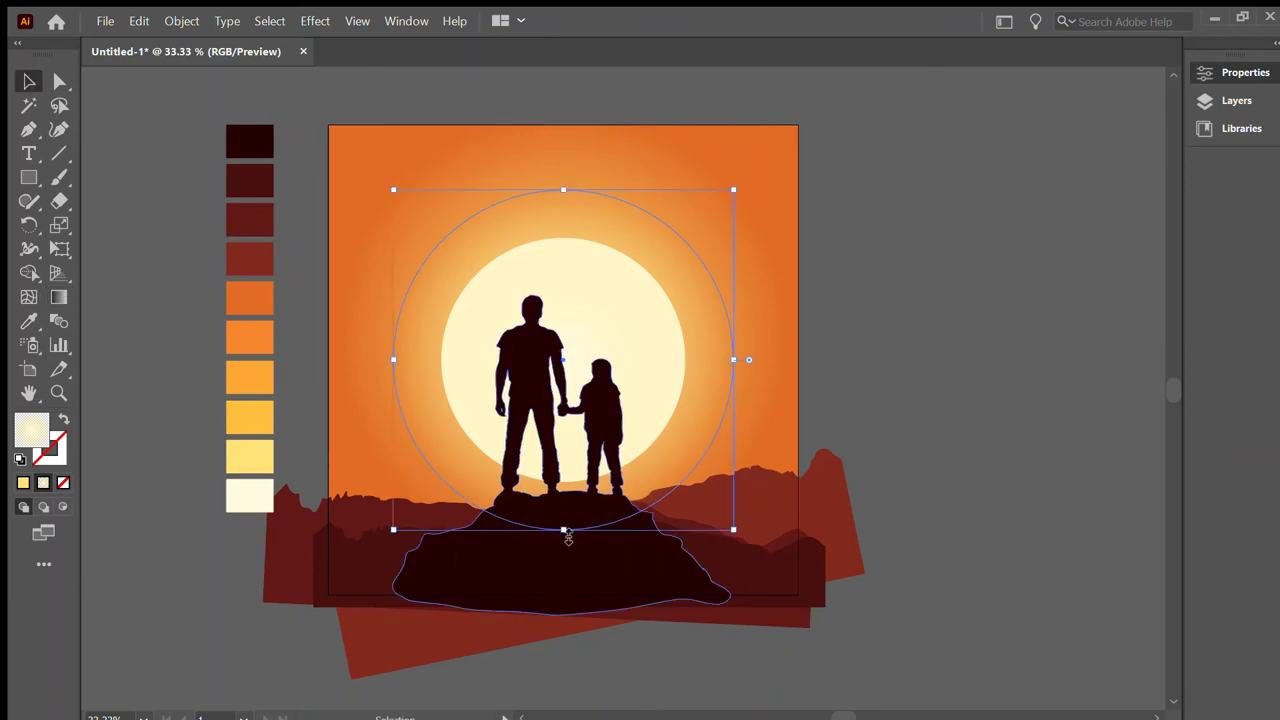
drag(563, 531, 563, 645)
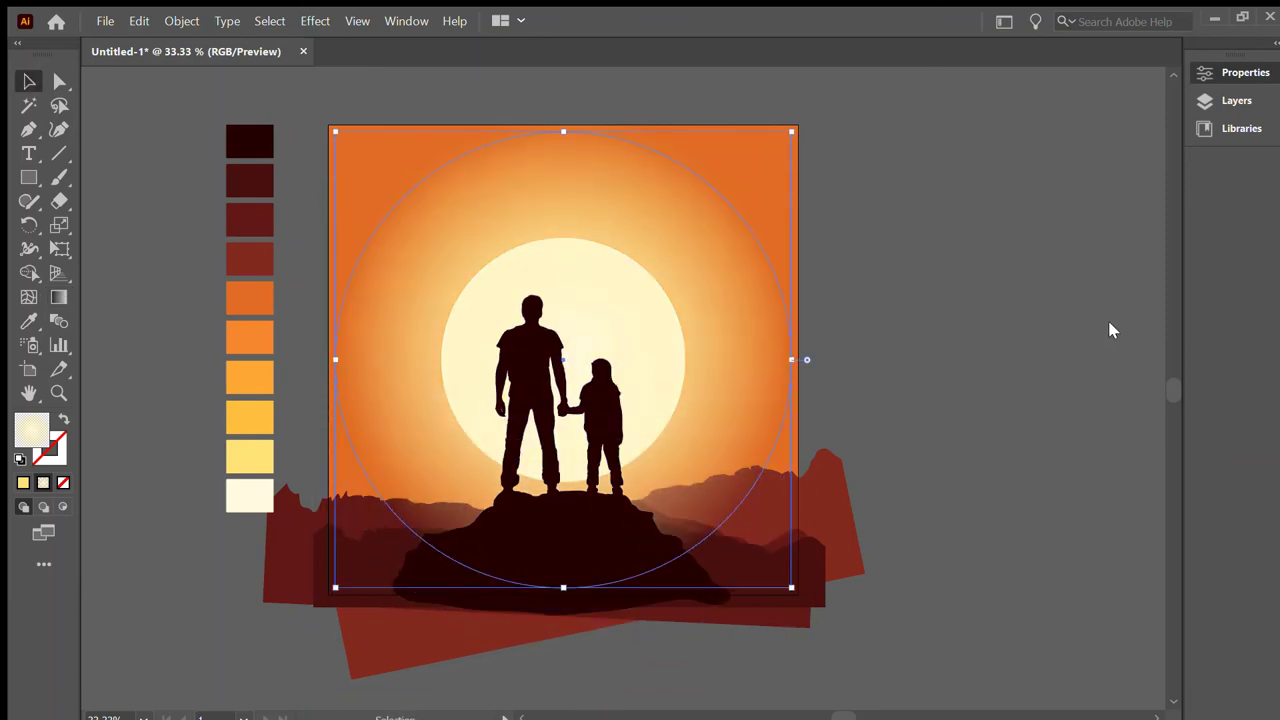
click(793, 408)
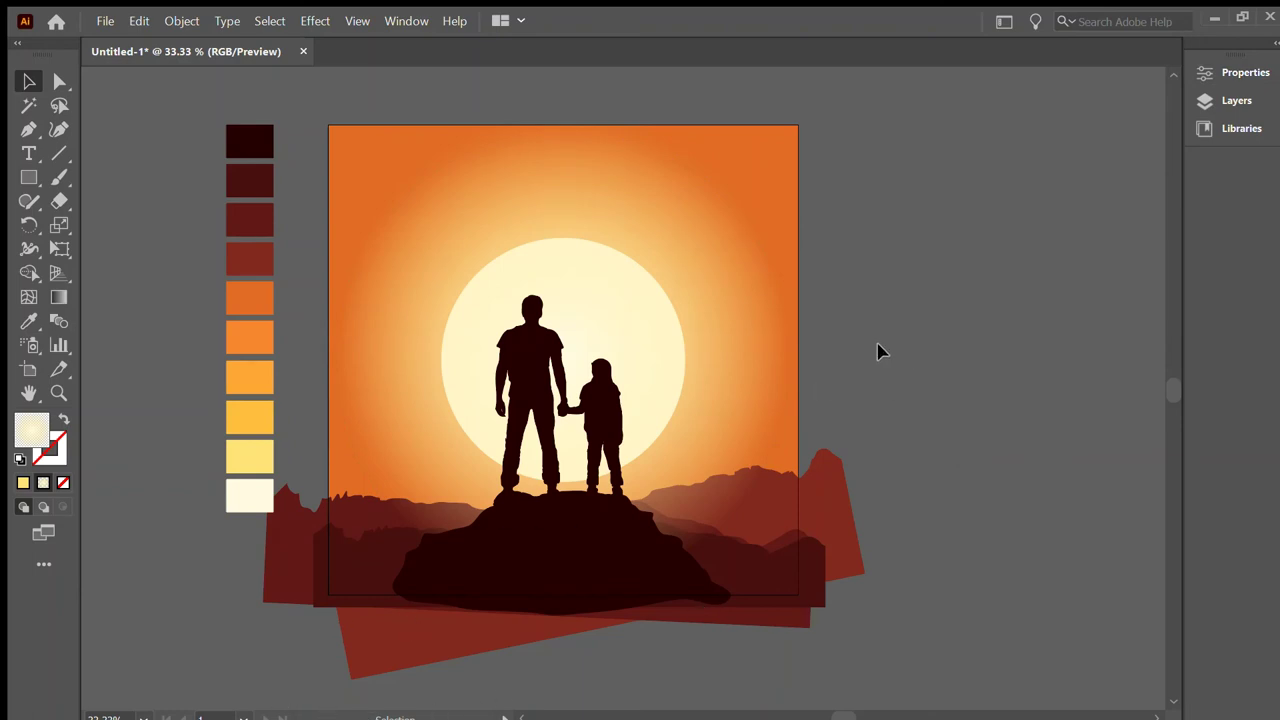
scroll(613, 380, up, 1)
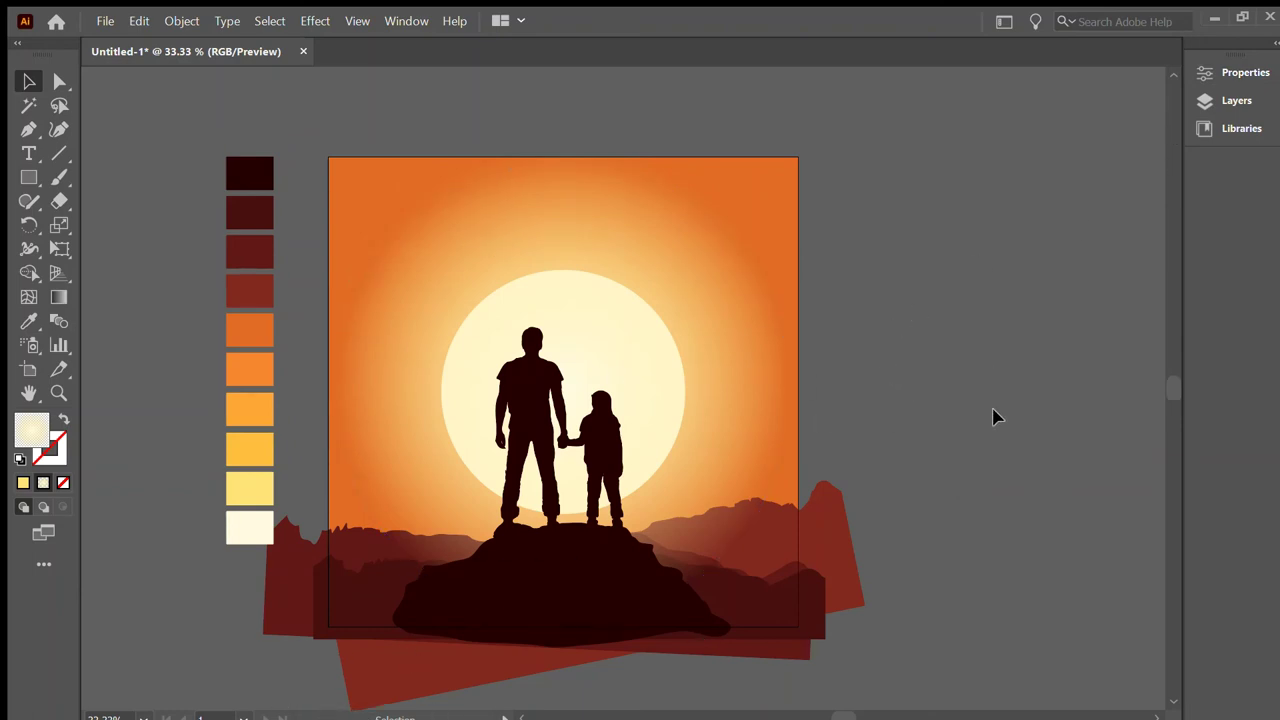
- Paste the bird silhouettes and move just the birds onto the top of the sky
key(ctrl+v)
drag(730, 395, 990, 365)
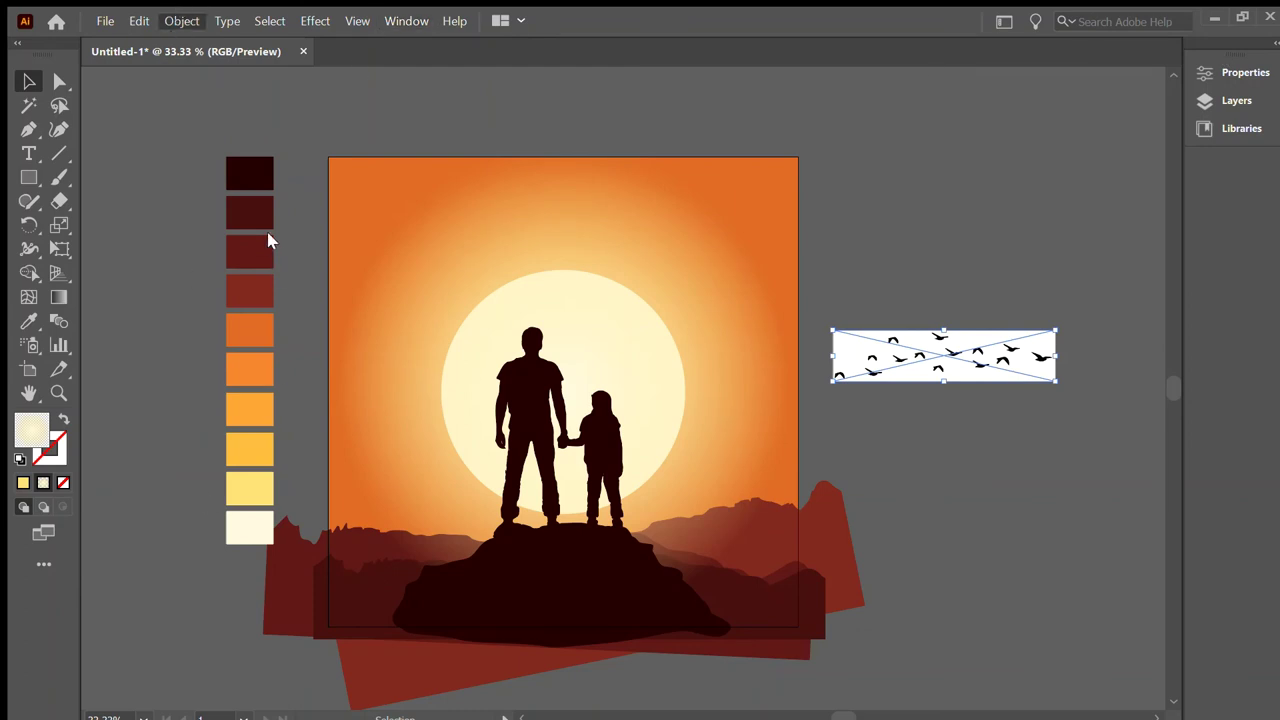
scroll(900, 391, up, 1)
scroll(896, 386, up, 1)
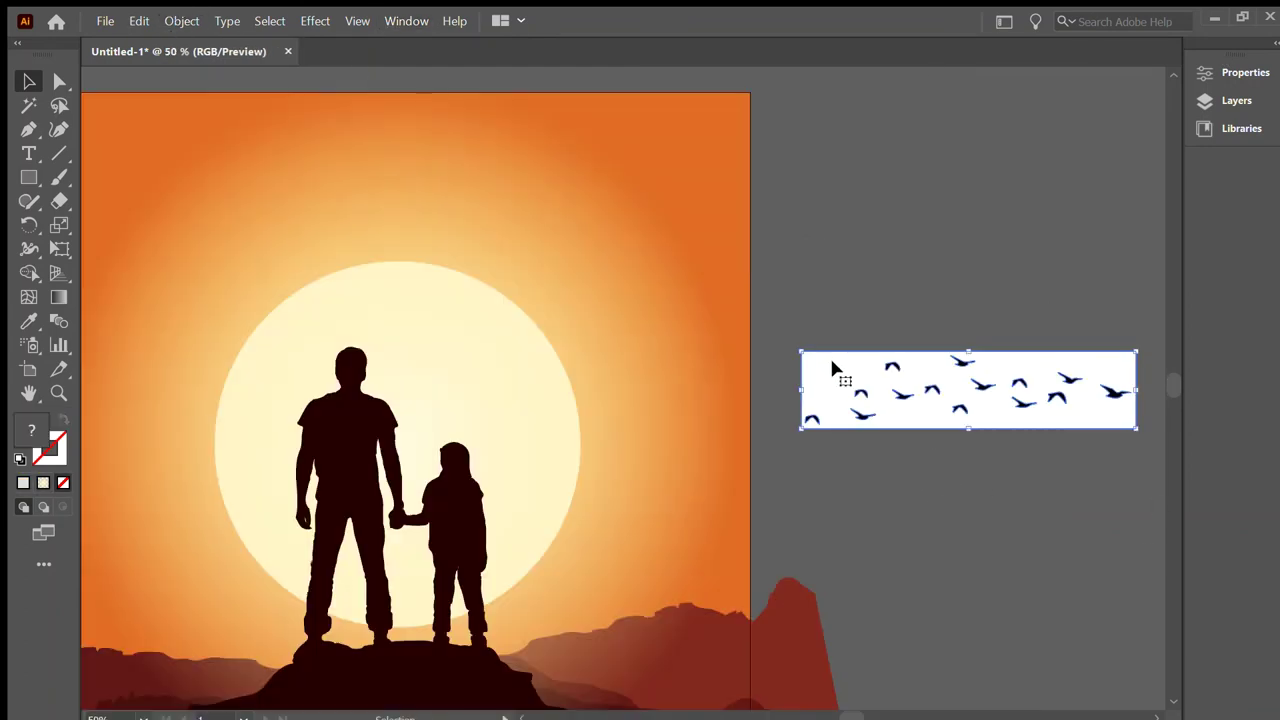
scroll(834, 366, up, 3)
click(836, 408)
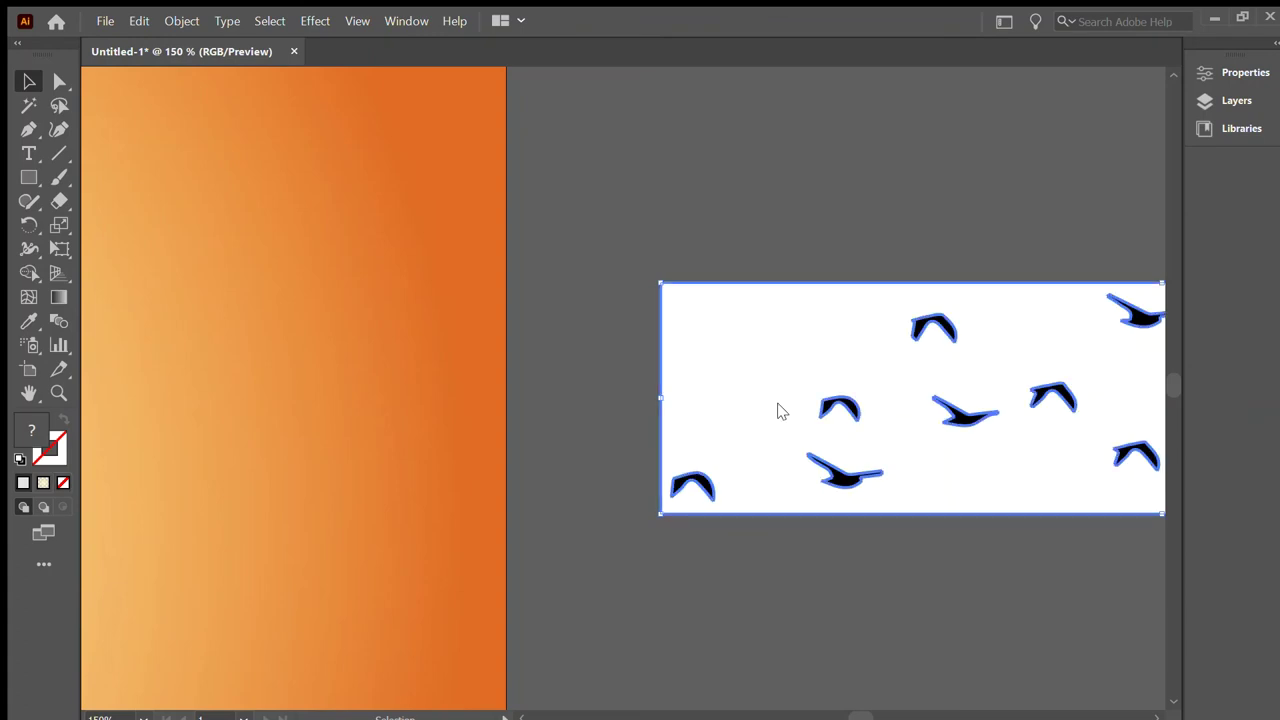
click(740, 390)
scroll(700, 360, down, 4)
mouse_move(800, 372)
mouse_down()
mouse_move(345, 253)
mouse_move(357, 226)
mouse_up()
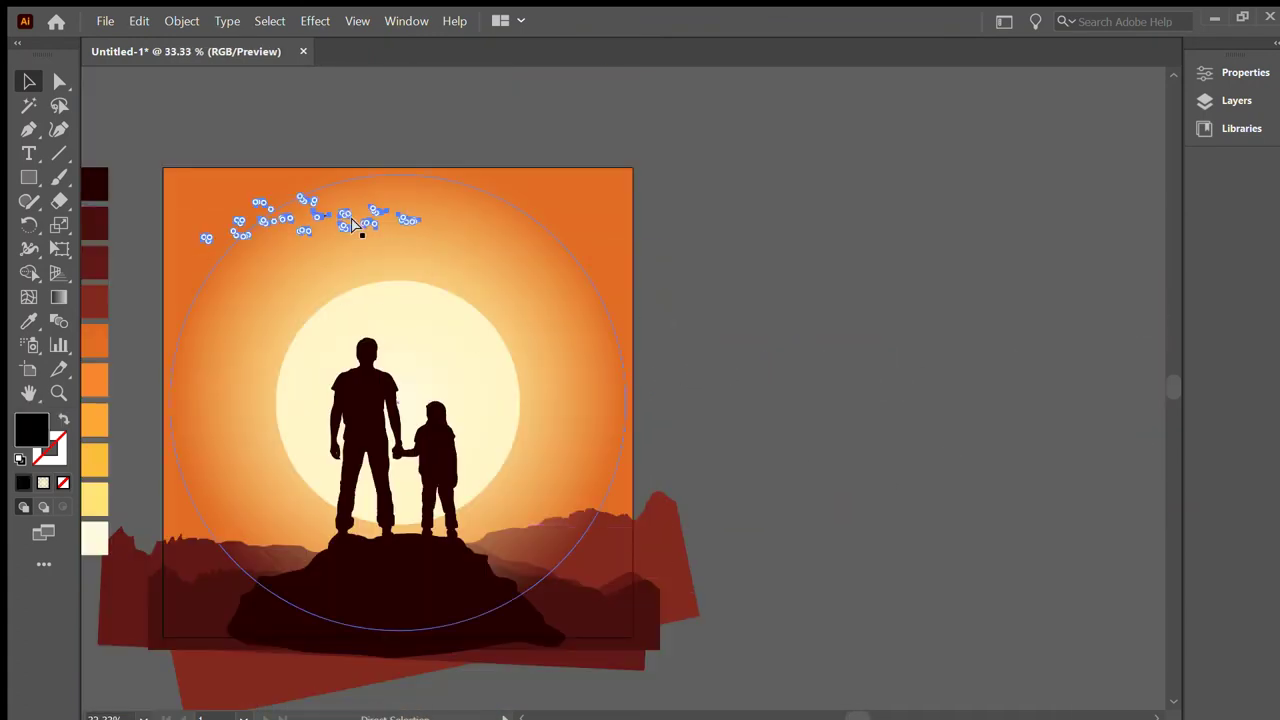
scroll(357, 226, up, 2)
- Enlarge the bird group and position it in the upper sky
click(583, 163)
mouse_move(651, 177)
mouse_down()
mouse_move(710, 192)
mouse_move(651, 180)
mouse_move(791, 271)
mouse_move(655, 181)
mouse_up()
click(580, 163)
click(690, 158)
click(543, 206)
click(560, 160)
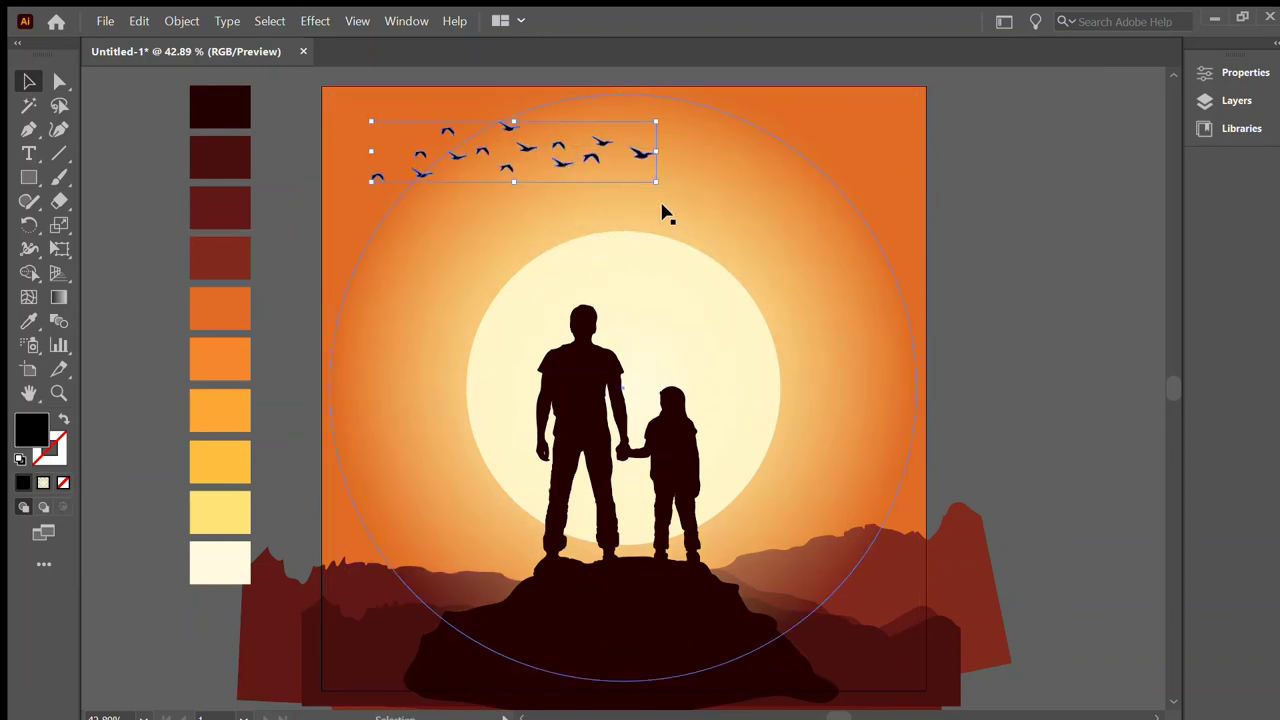
drag(560, 155, 546, 191)
mouse_move(651, 157)
mouse_down()
mouse_move(711, 135)
mouse_move(520, 206)
mouse_up()
mouse_move(589, 186)
mouse_down()
mouse_move(595, 213)
mouse_move(842, 152)
mouse_move(651, 121)
mouse_up()
- Duplicate a small bird and scatter the individual birds across the sky
mouse_move(818, 145)
mouse_down()
mouse_move(716, 157)
mouse_move(737, 246)
mouse_move(628, 206)
mouse_move(491, 249)
mouse_move(567, 146)
mouse_up()
drag(455, 162, 415, 145)
drag(800, 165, 635, 249)
mouse_move(613, 187)
mouse_down()
mouse_move(709, 157)
mouse_move(743, 128)
mouse_up()
drag(471, 200, 586, 126)
drag(530, 157, 471, 143)
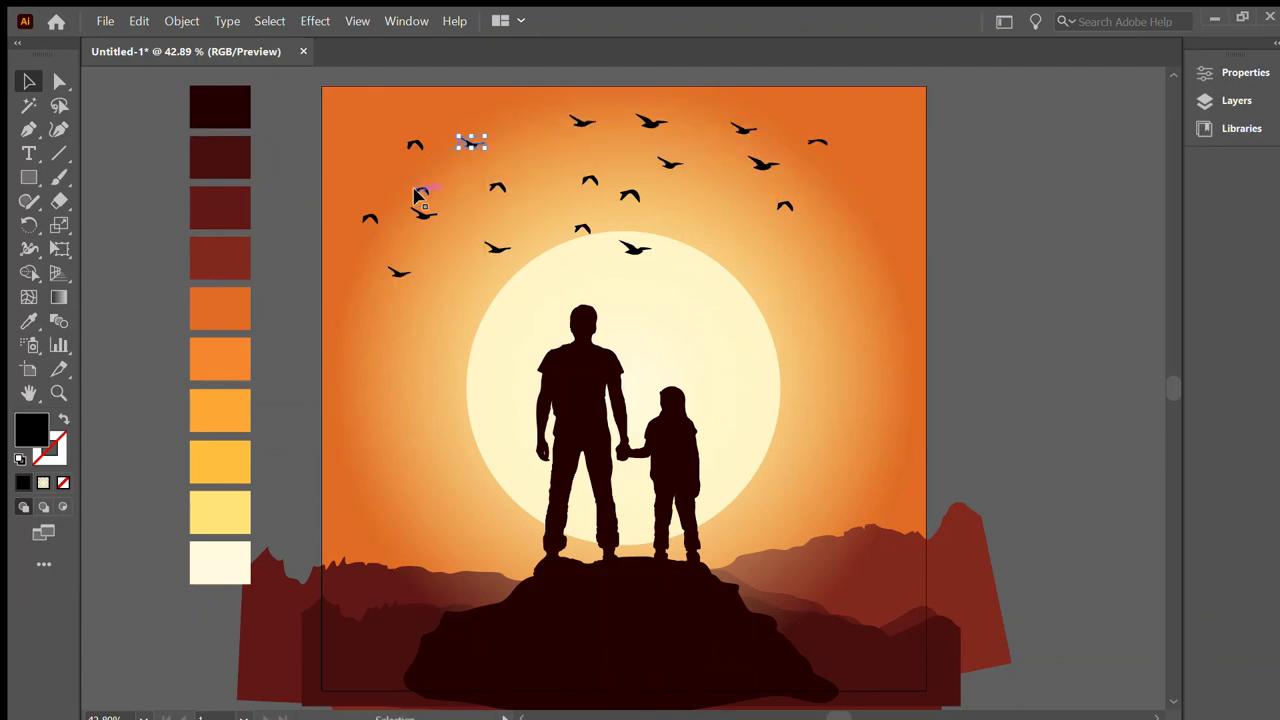
drag(420, 195, 770, 250)
drag(763, 163, 866, 116)
click(805, 153)
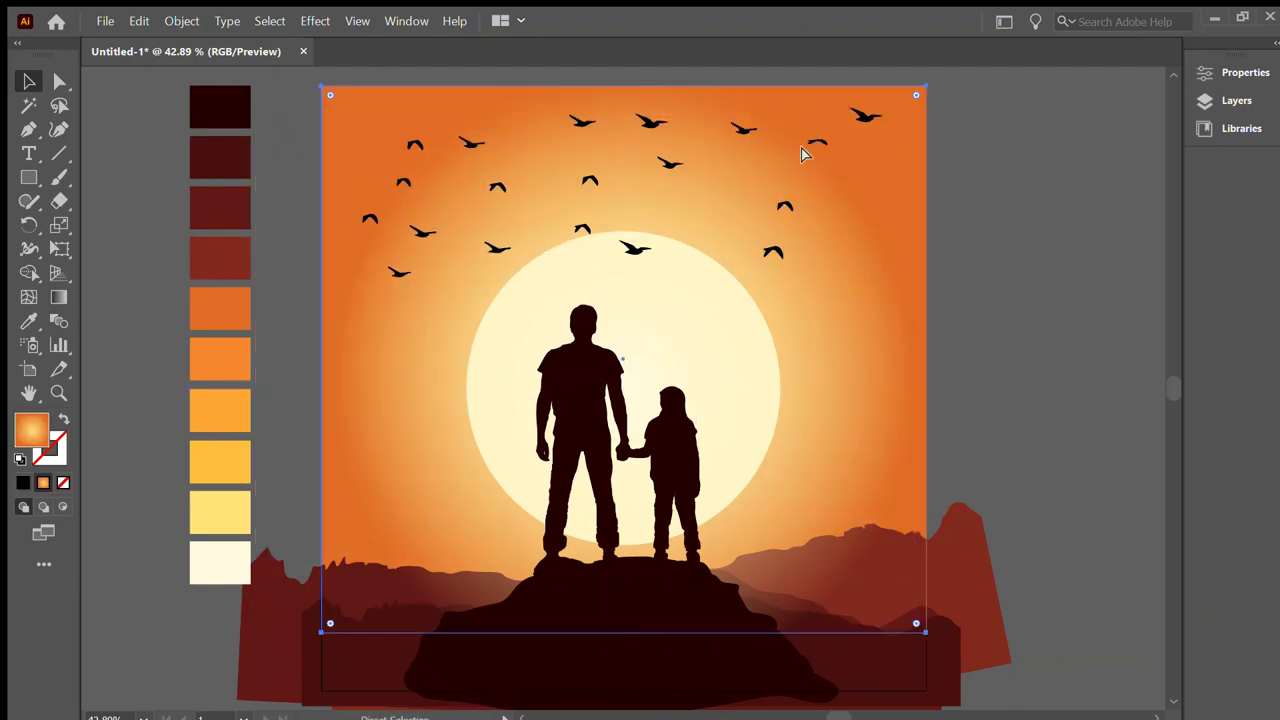
drag(805, 153, 705, 212)
drag(866, 118, 826, 152)
key(ctrl+minus)
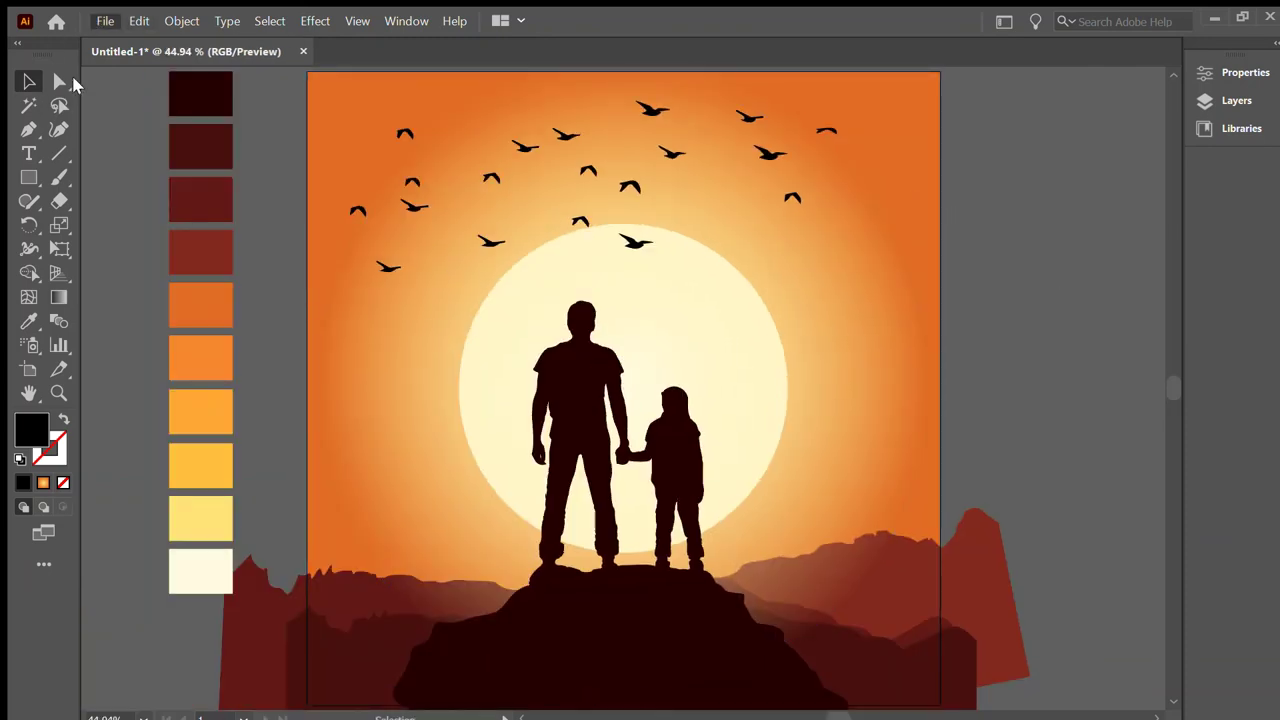
- Draw a 1080 px square over the artboard and clip all artwork to it with Ctrl+7
click(26, 180)
drag(308, 72, 938, 684)
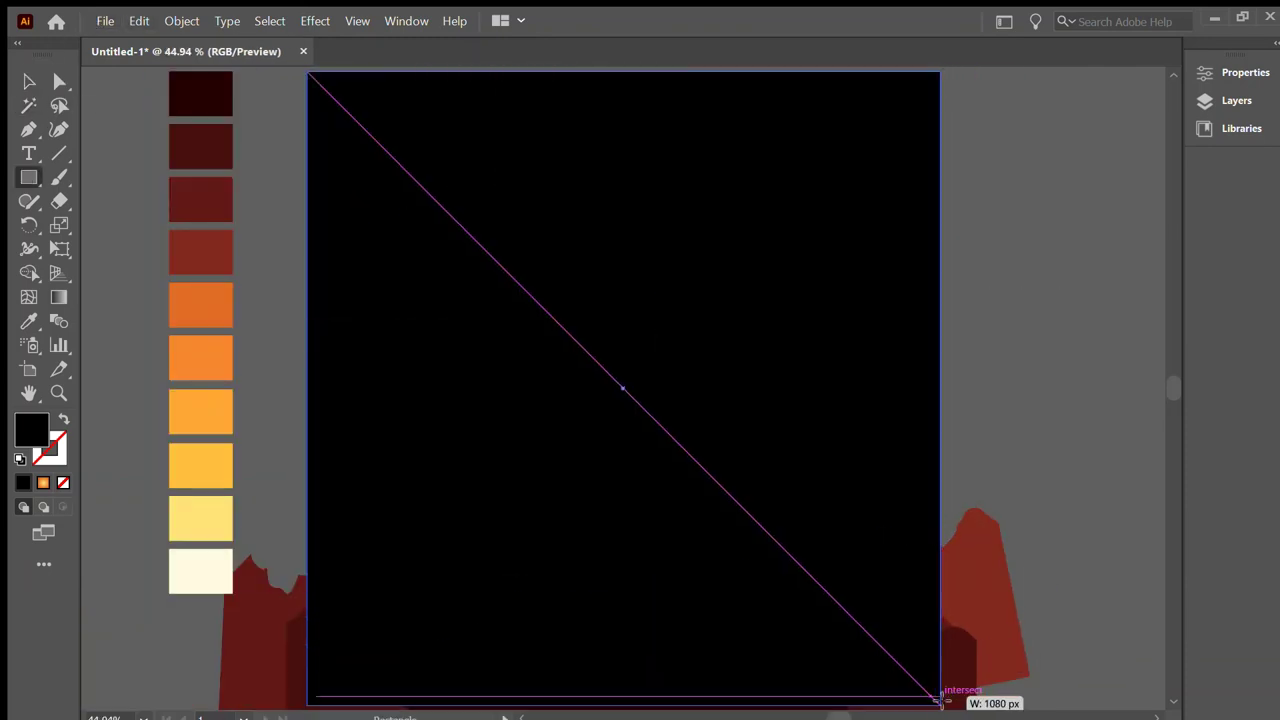
click(46, 82)
click(269, 166)
key(ctrl+a)
key(ctrl+7)
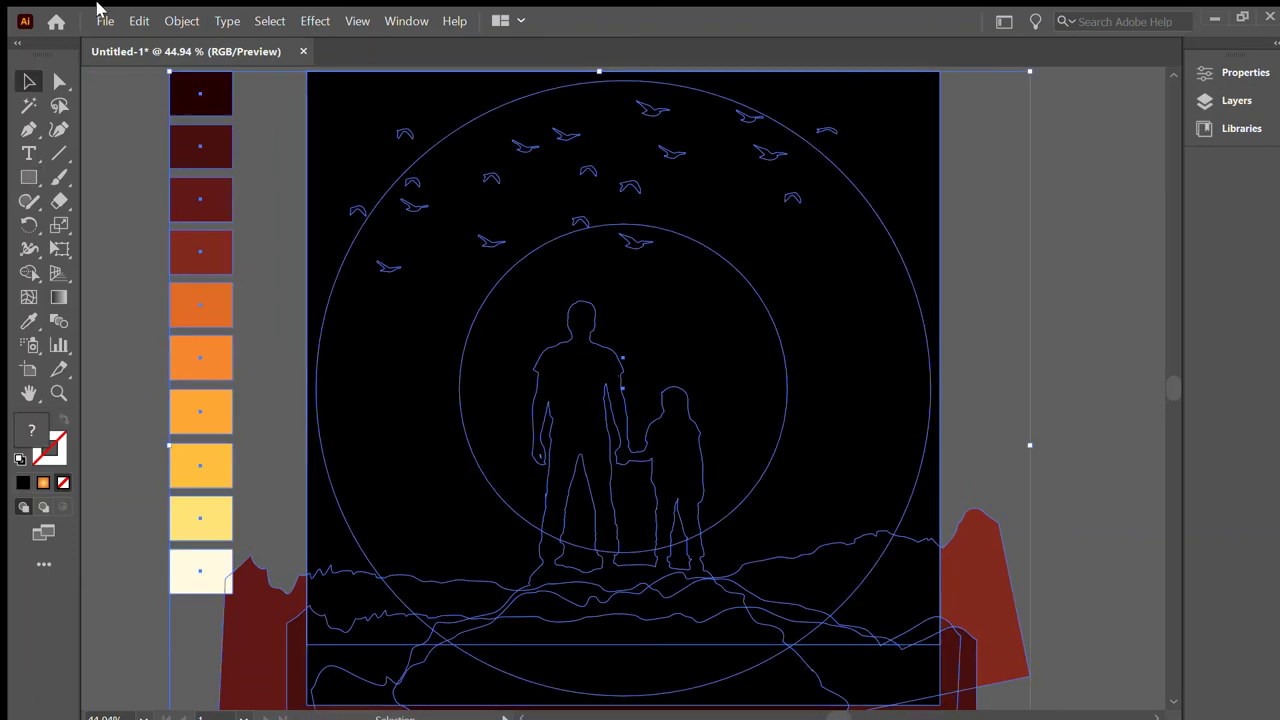
click(1005, 419)
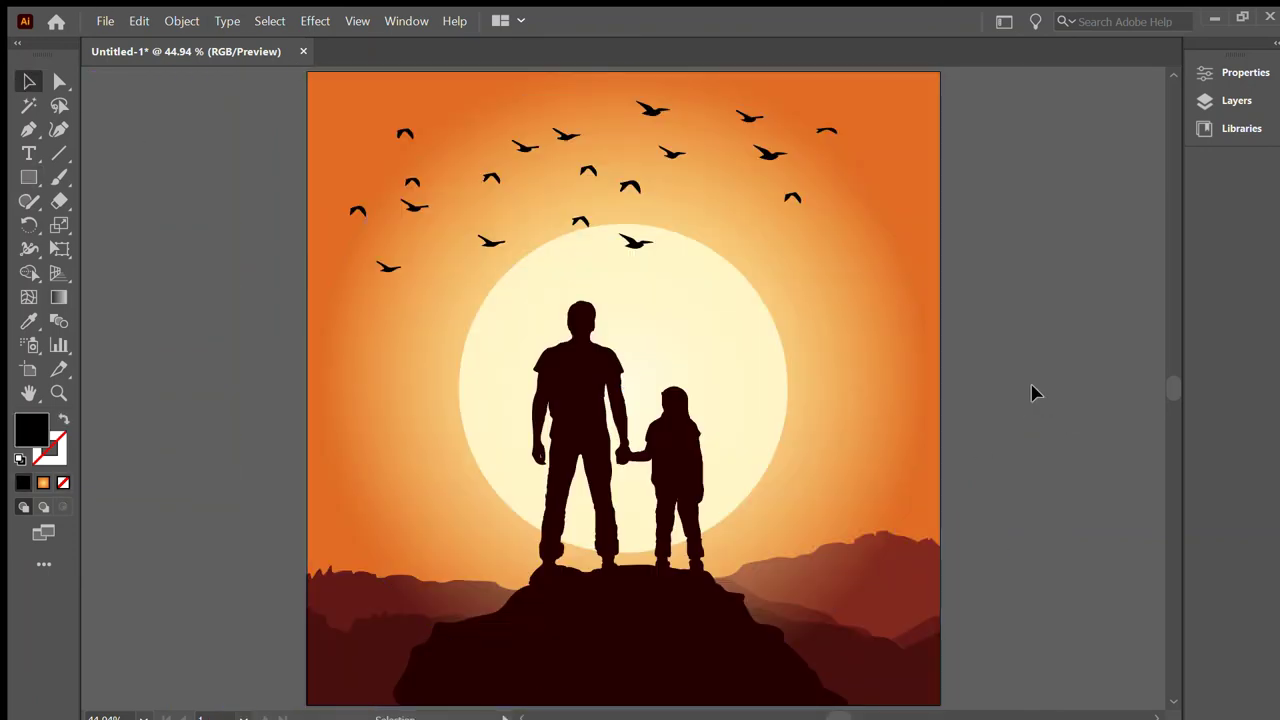